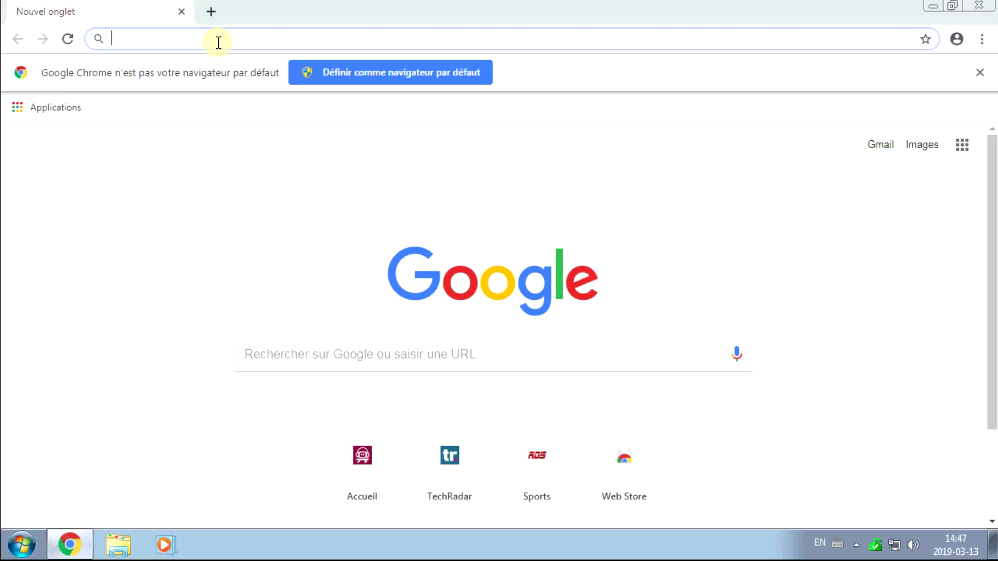
Search Google for 'malwarebytes', open fr.malwarebytes.com and download the free installer.
text(malwarebuy)
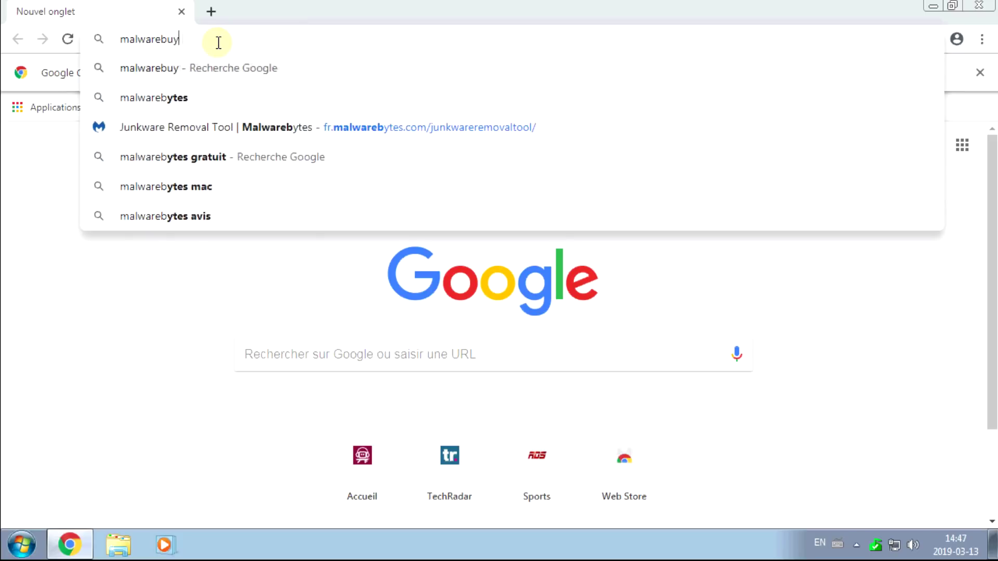
key(BackSpace)
text(yt)
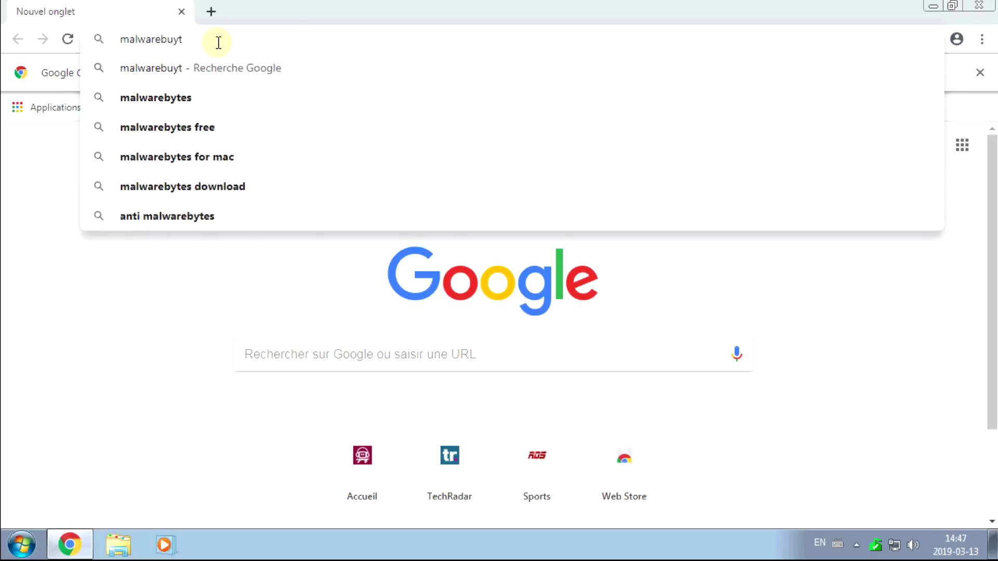
key(Down)
key(Return)
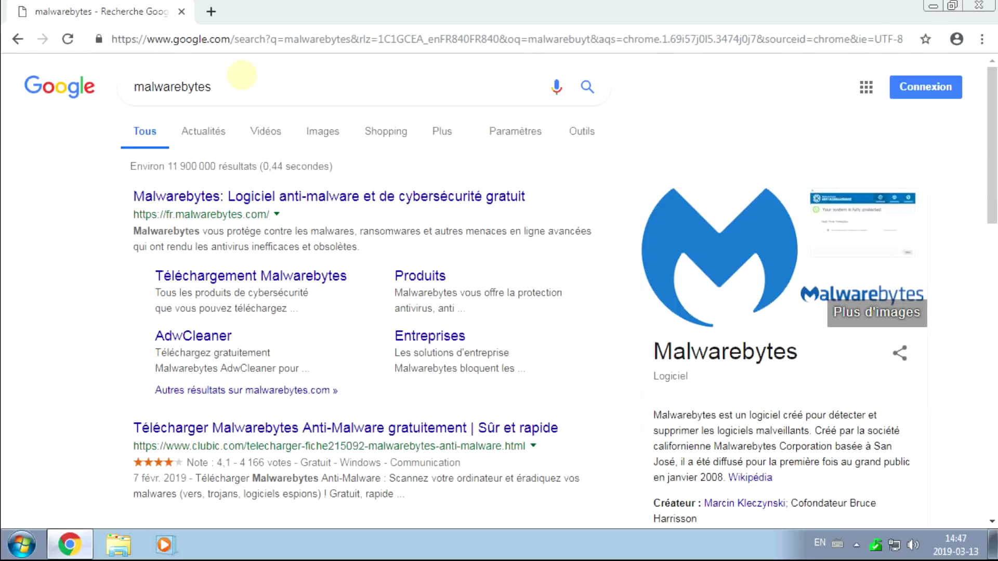
click(182, 198)
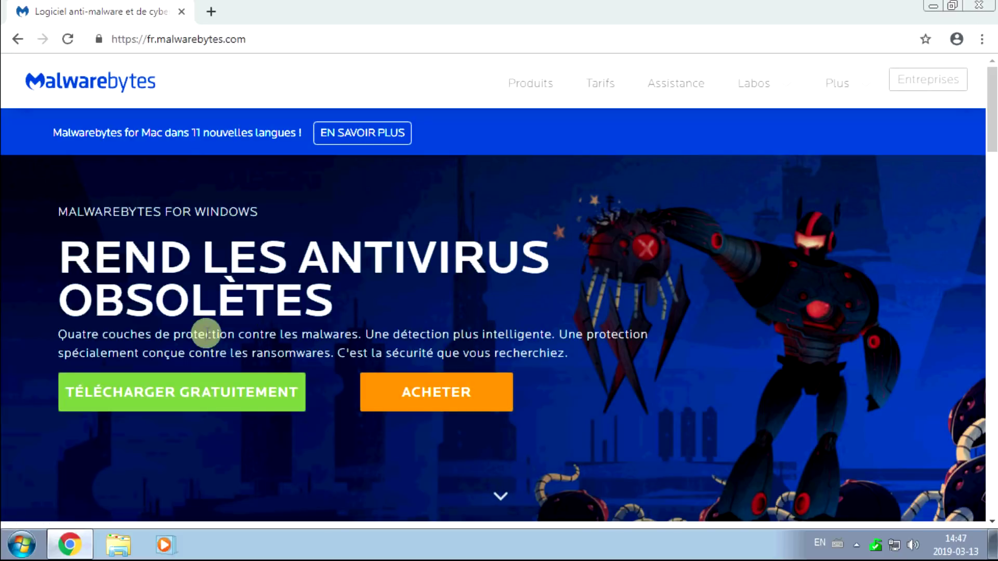
click(185, 400)
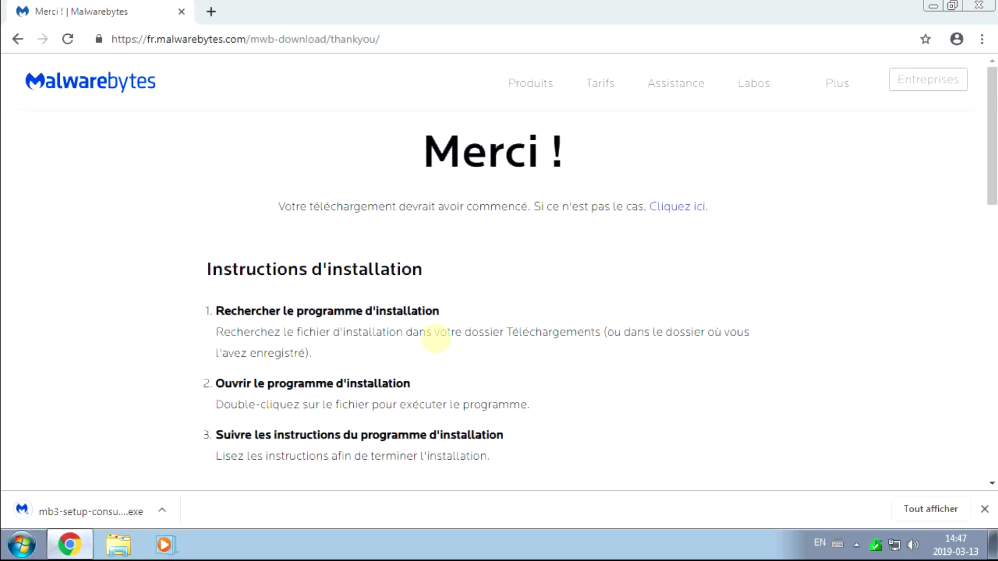
Launch the downloaded Malwarebytes setup, allow it through UAC and choose French.
click(120, 513)
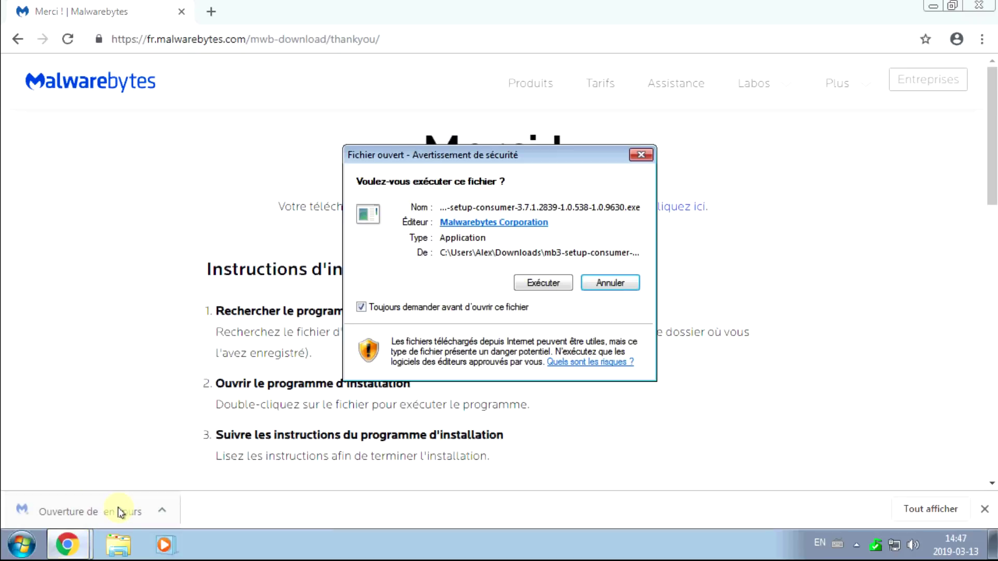
click(542, 283)
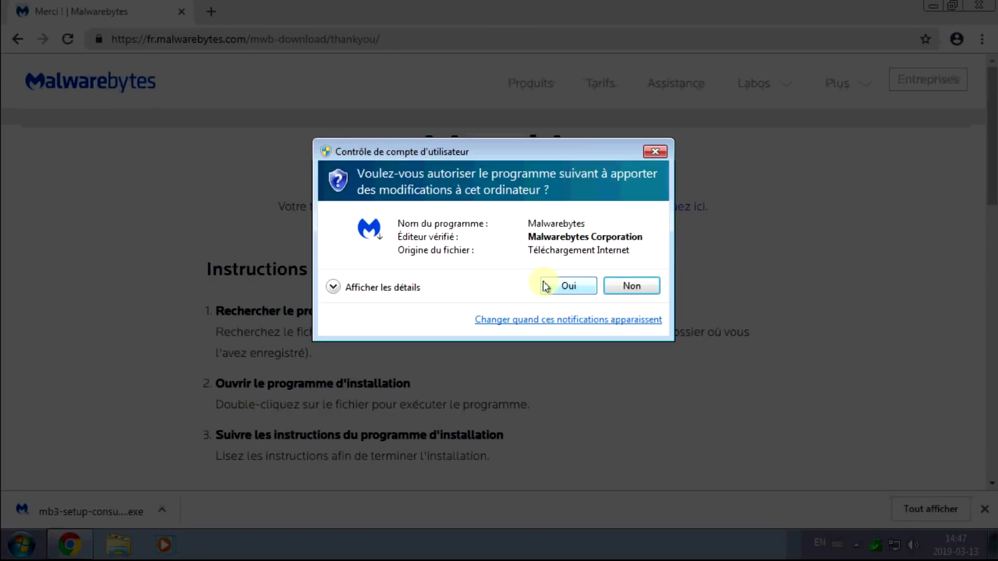
click(546, 286)
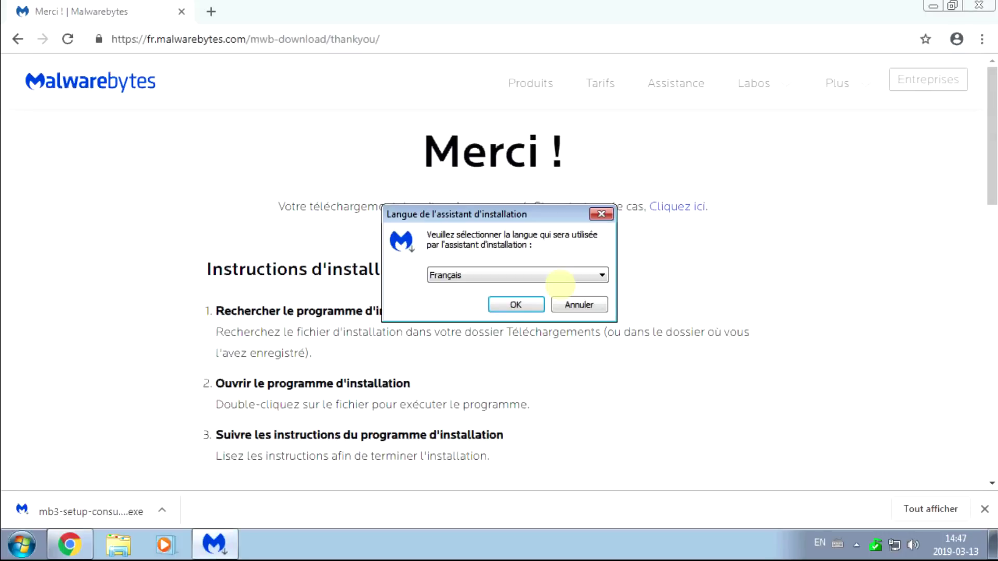
click(512, 306)
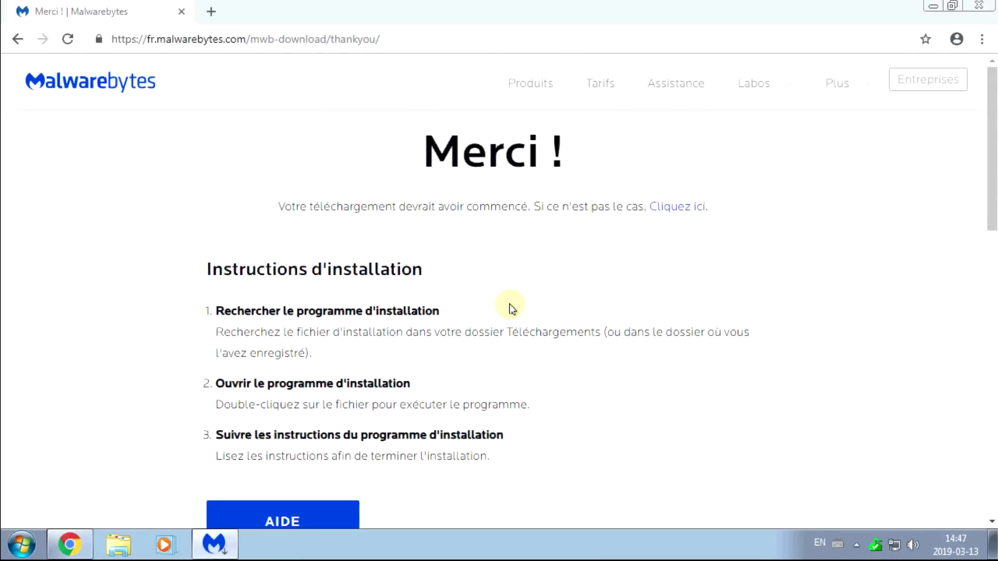
Install for a personal computer by accepting the licence, then relaunch Chrome.
click(979, 5)
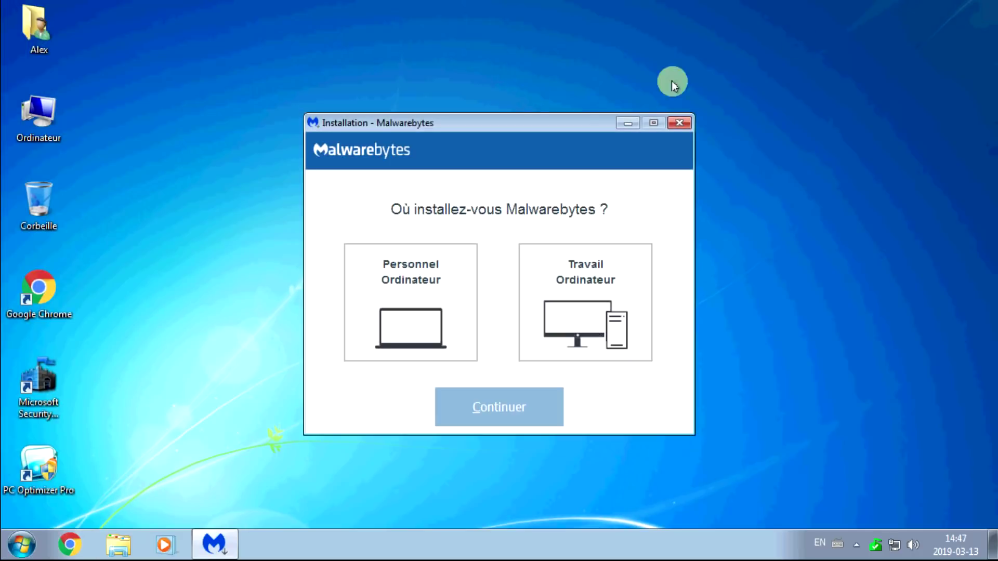
click(410, 310)
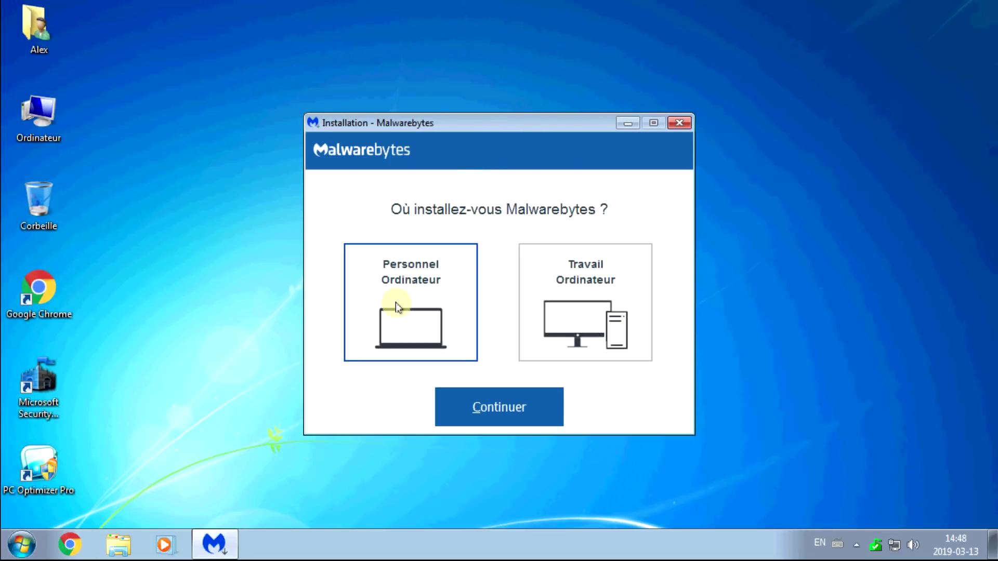
click(493, 402)
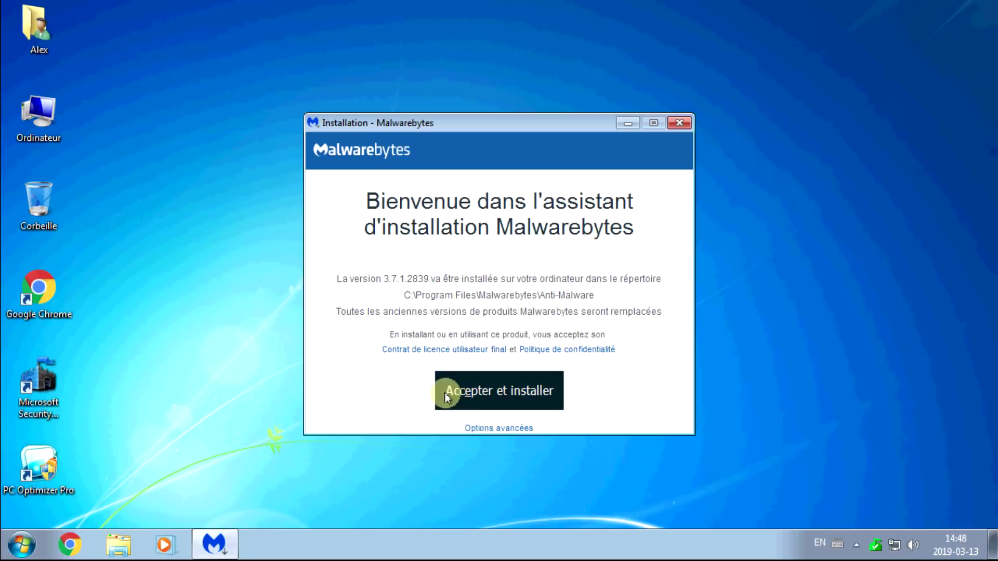
click(516, 389)
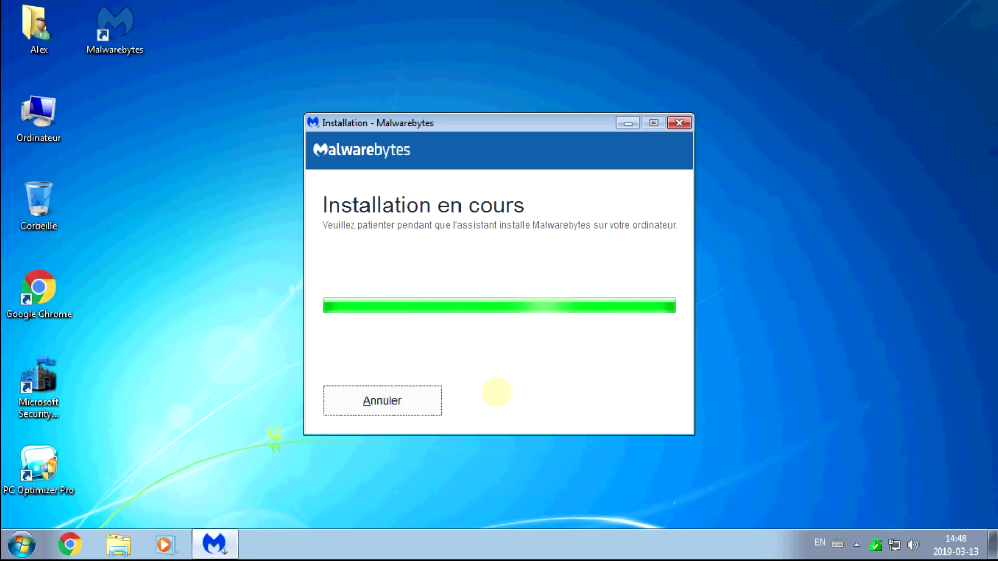
drag(52, 483, 129, 484)
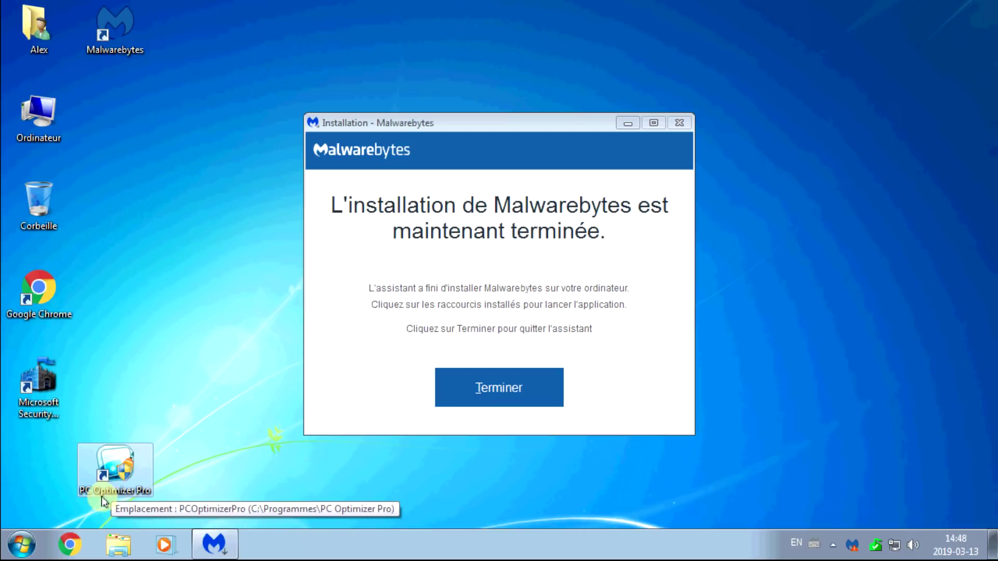
click(68, 546)
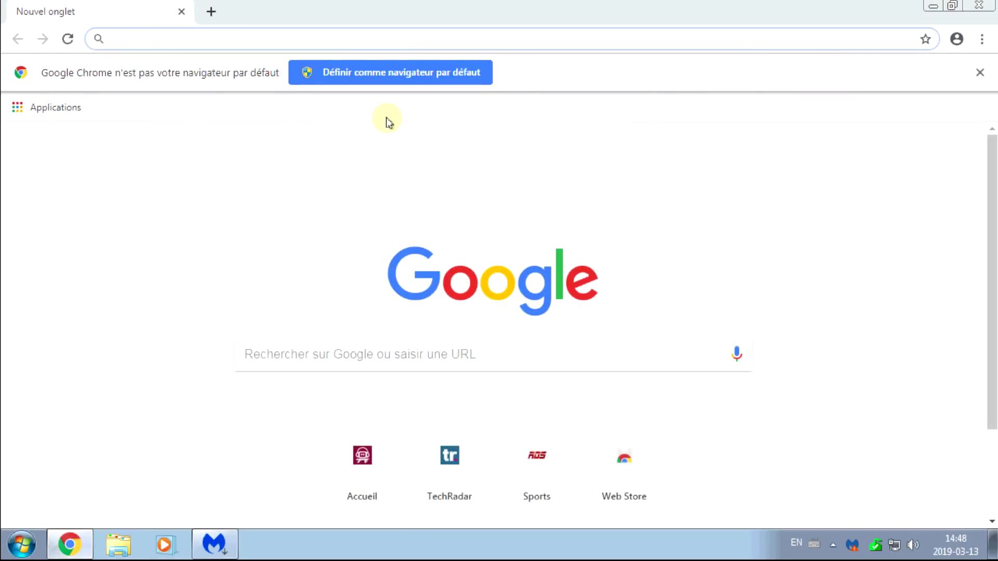
Search 'optimizer pro', read its Wikipédia article, then close Chrome.
text(optimizer pro)
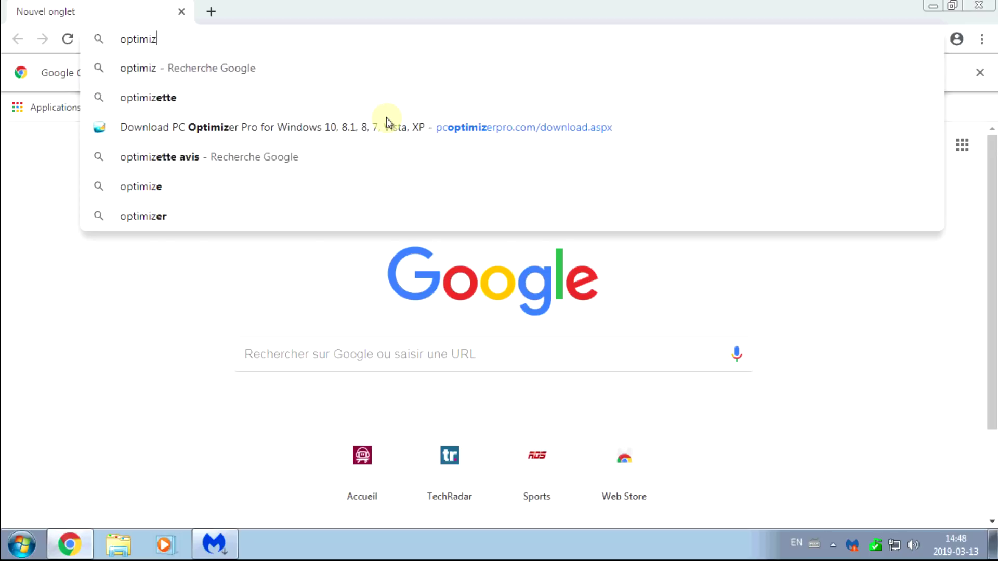
key(Return)
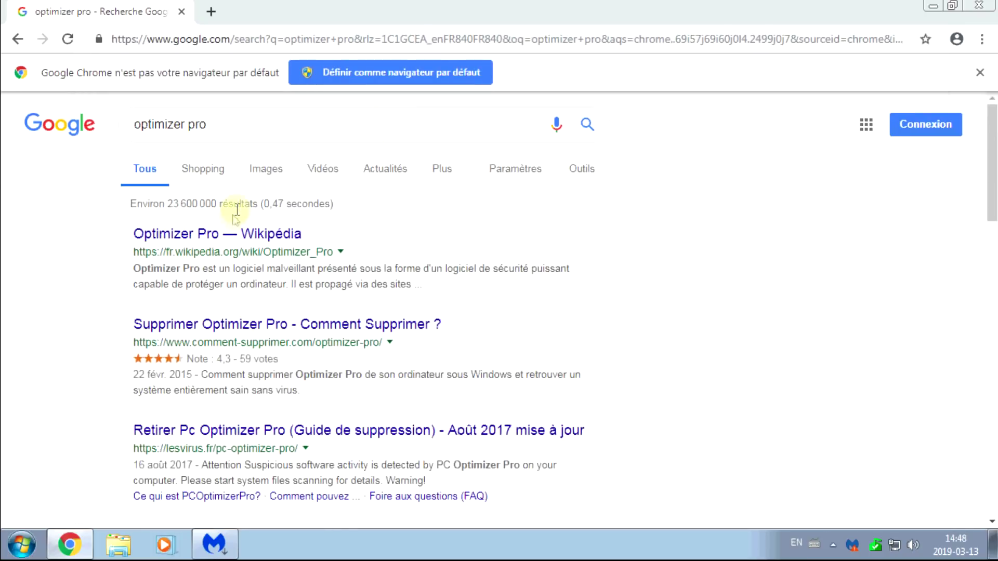
click(226, 231)
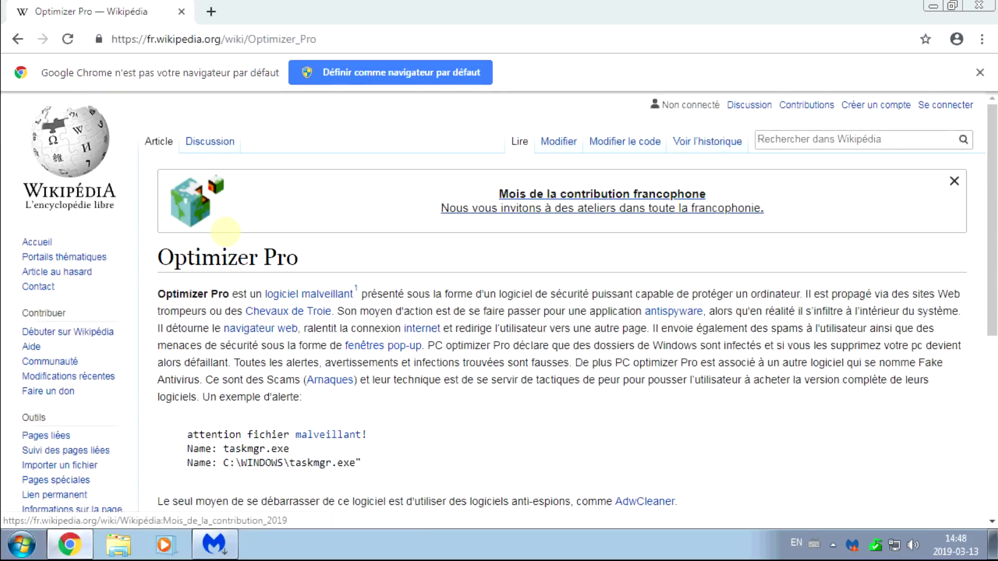
scroll(323, 368, down, 2)
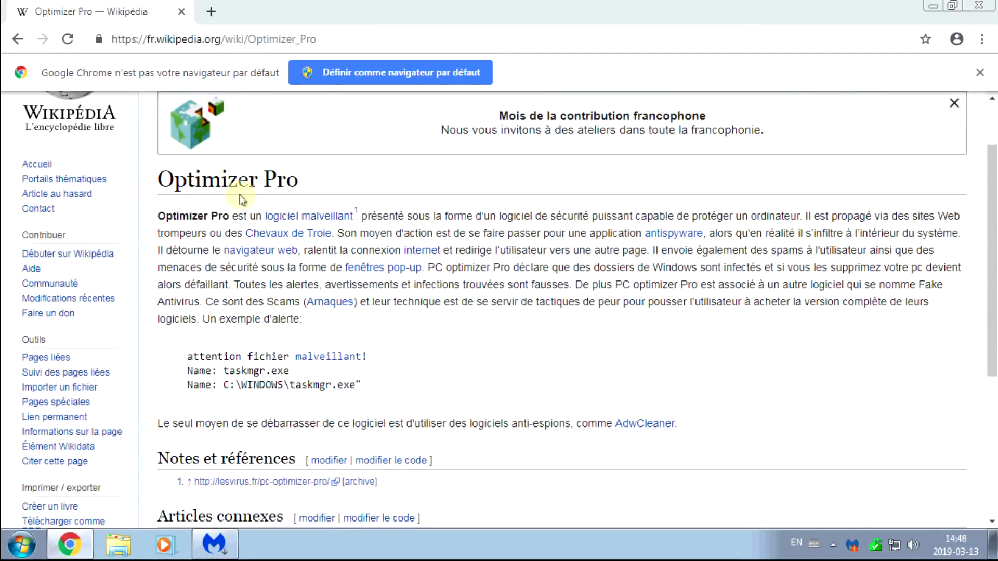
click(181, 11)
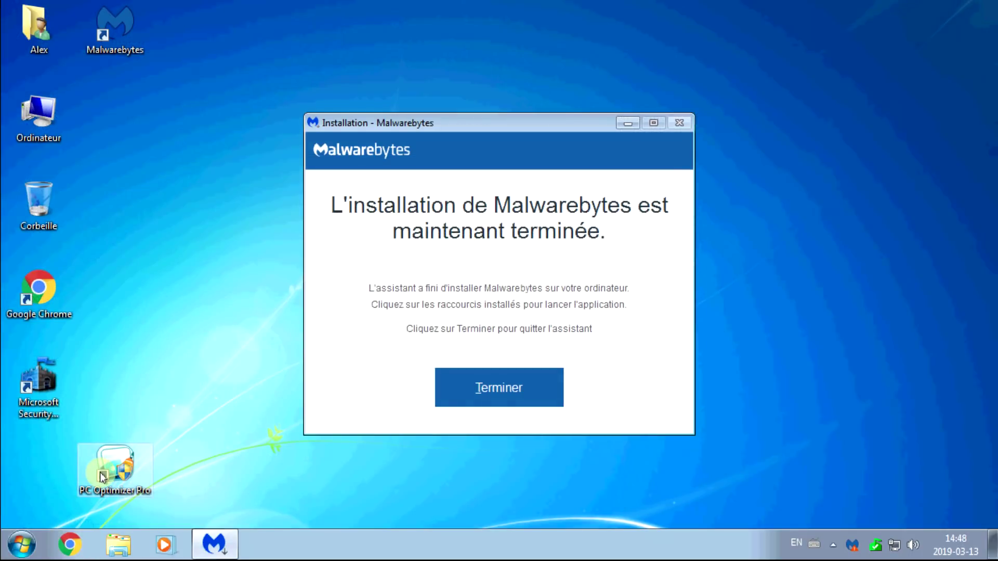
Finish the installer, launch Malwarebytes and dismiss the Premium trial popup.
click(498, 398)
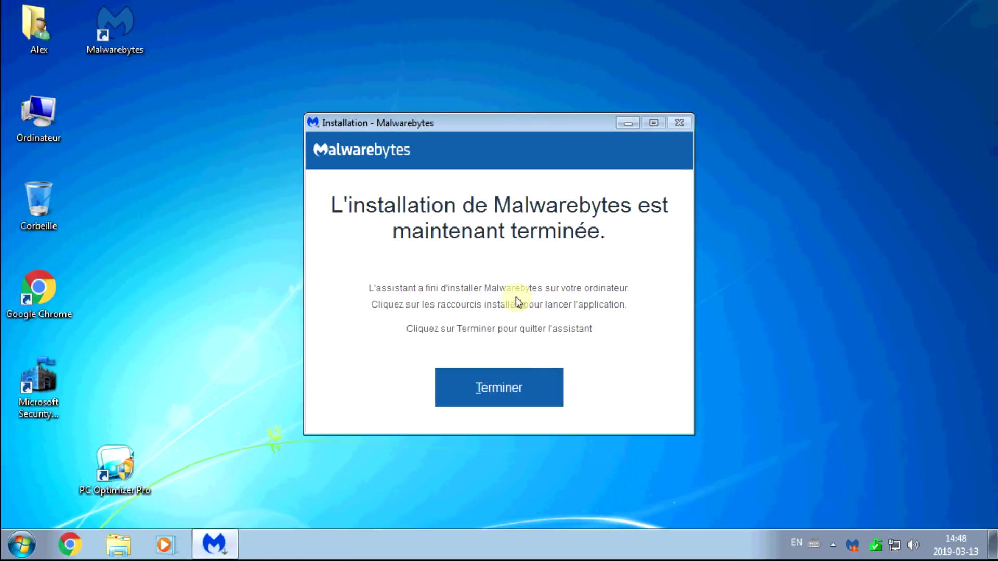
click(490, 394)
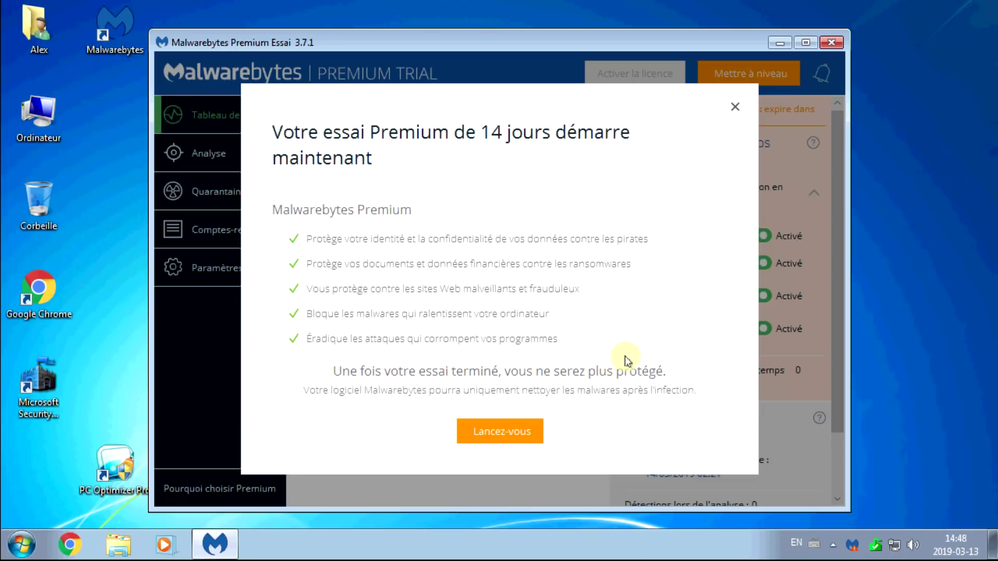
click(497, 431)
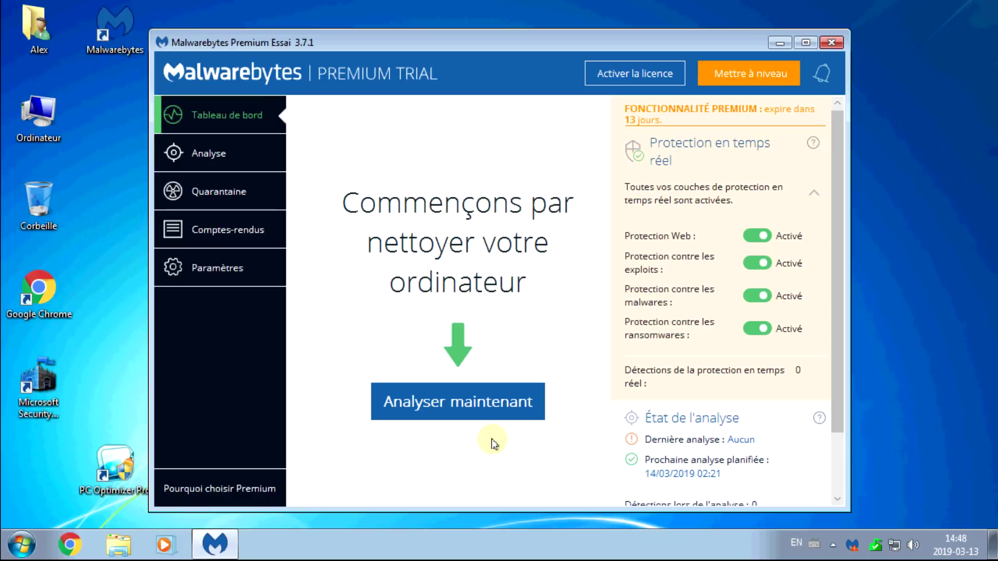
Deactivate the Premium trial from the account settings, approving the admin prompt.
click(207, 271)
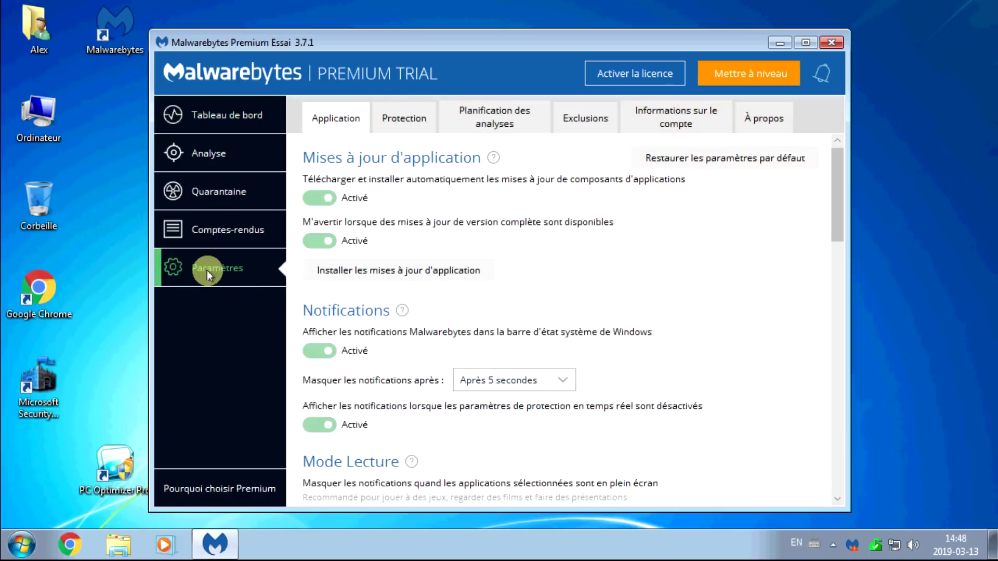
click(673, 123)
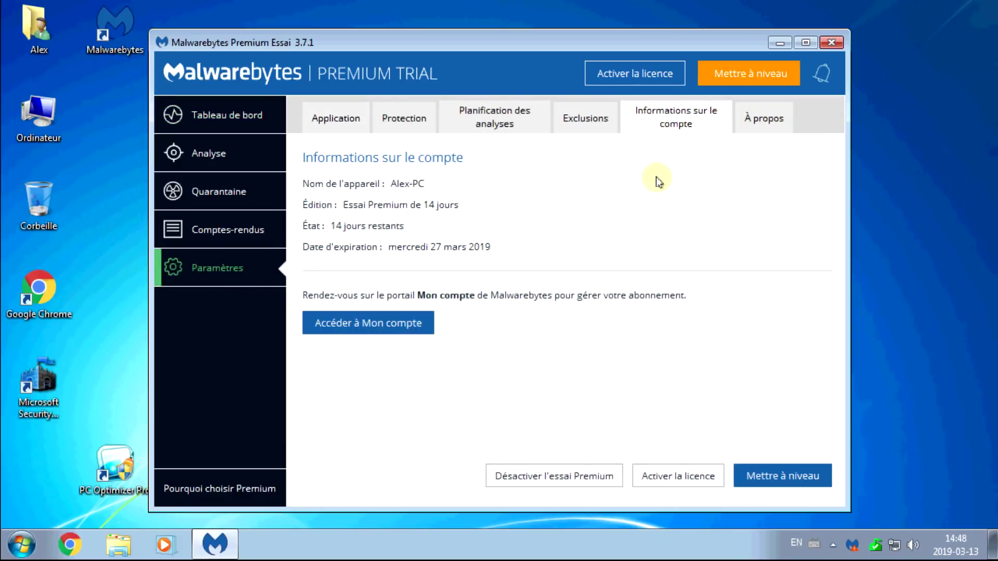
click(550, 486)
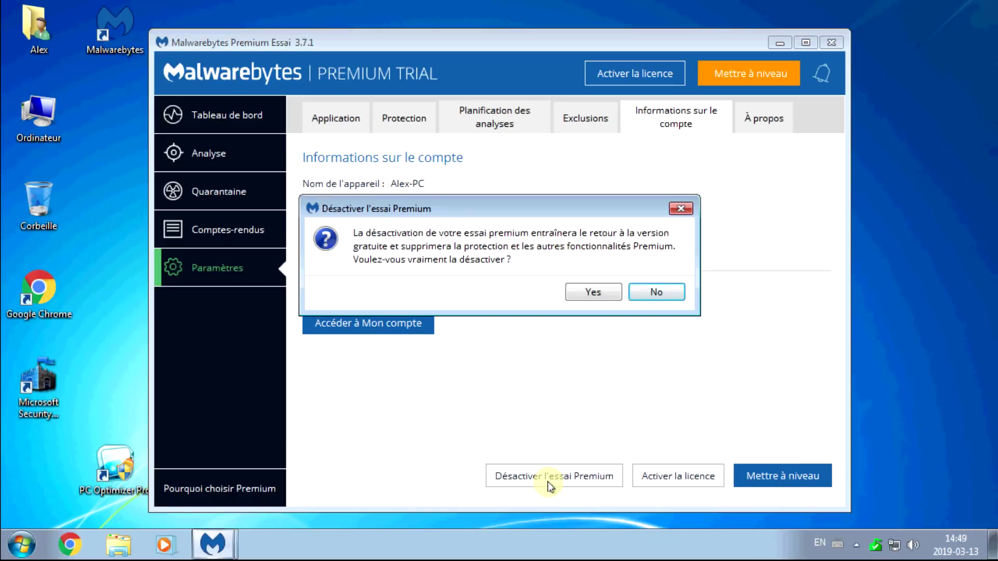
click(595, 299)
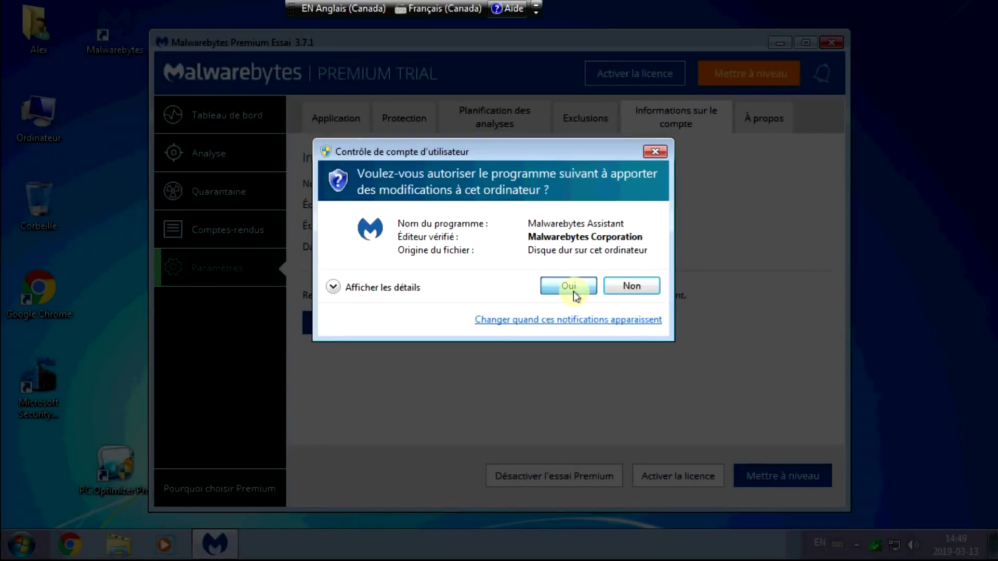
click(574, 289)
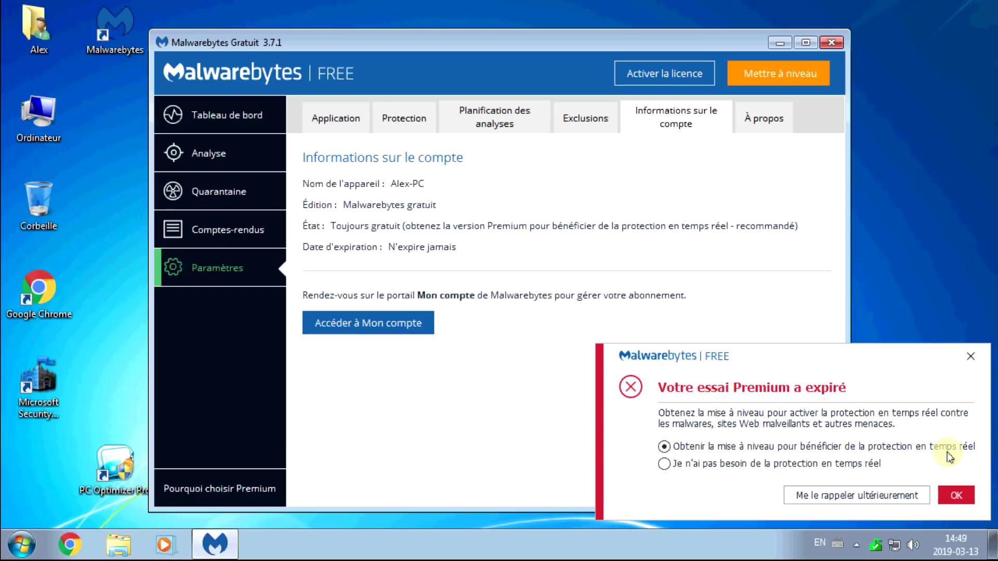
Decline real-time protection in the expired-trial notice, approve UAC, and return to the dashboard.
click(665, 462)
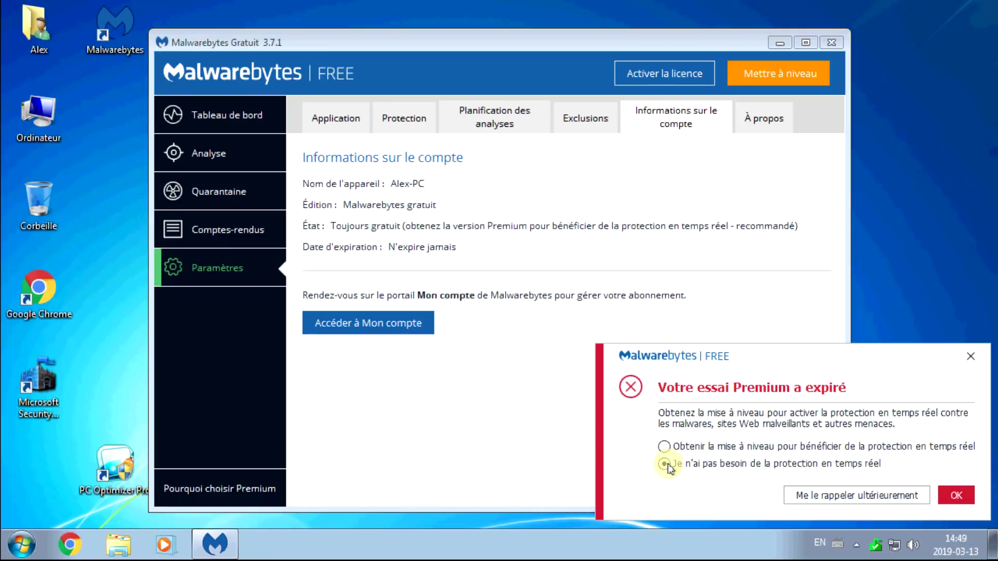
click(958, 496)
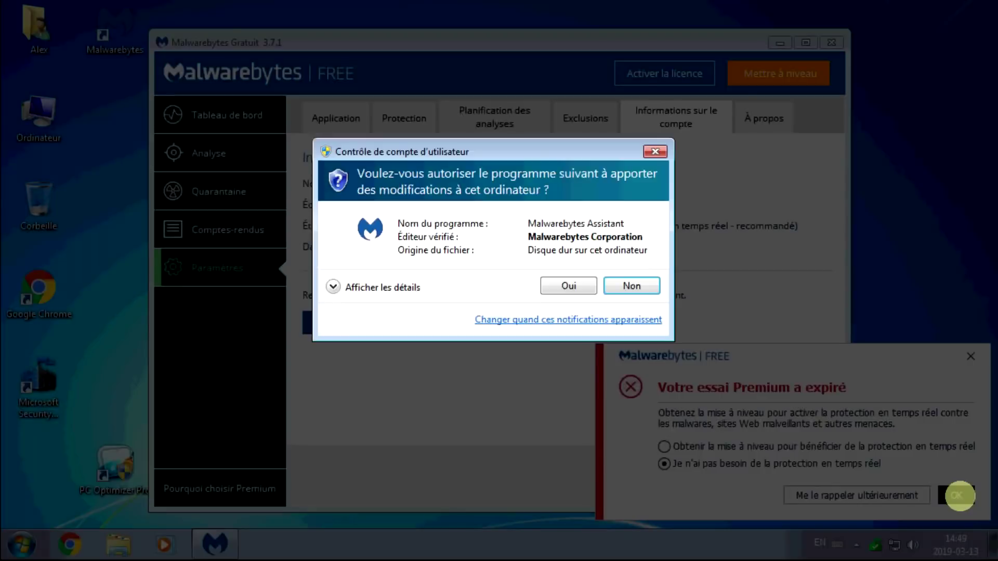
click(566, 287)
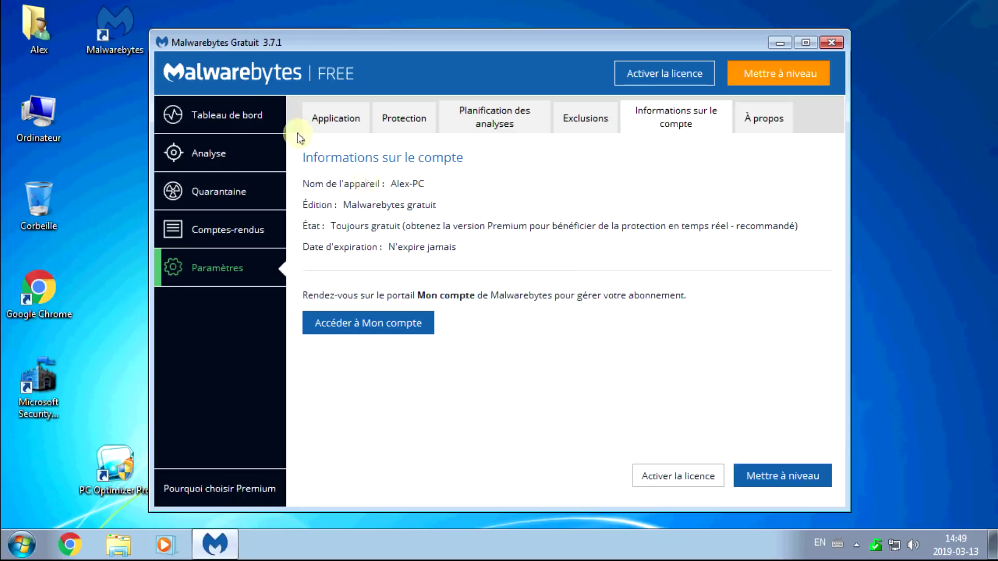
click(333, 118)
click(223, 114)
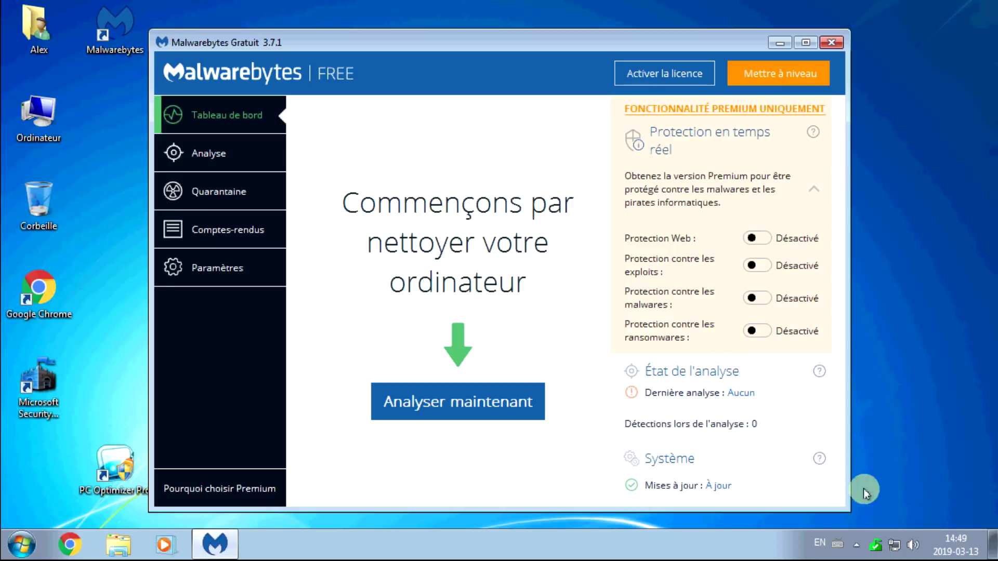
click(857, 546)
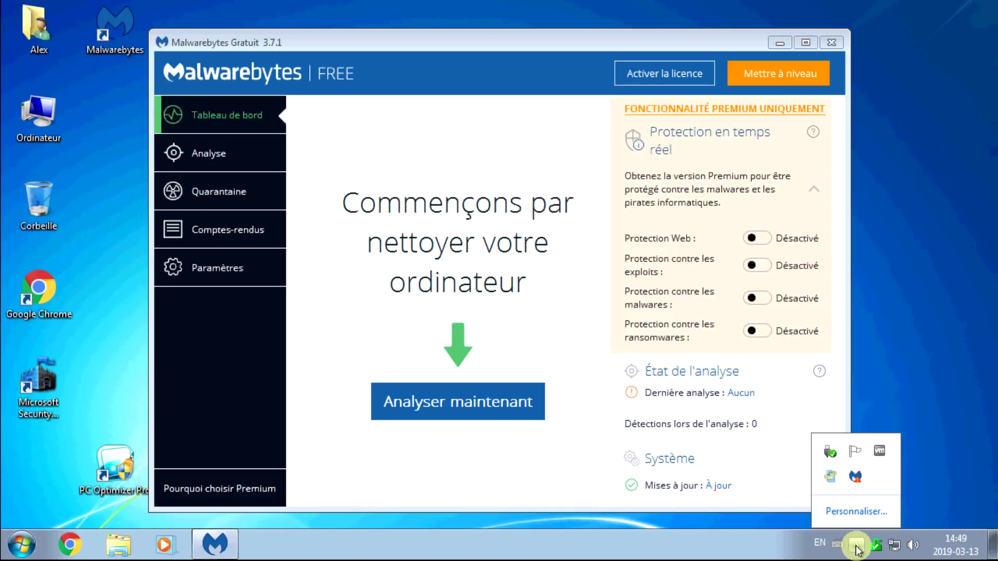
right_click(856, 477)
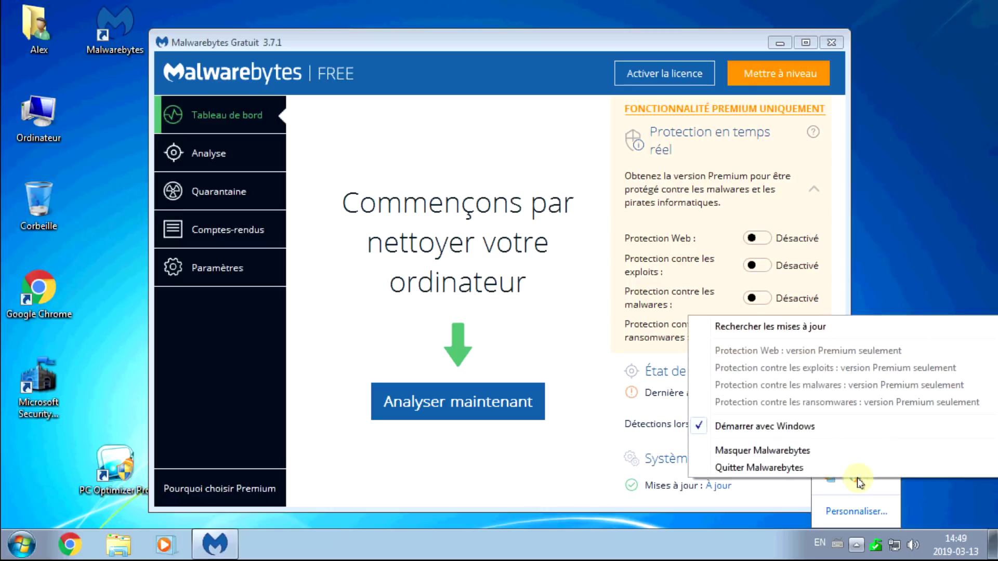
click(732, 429)
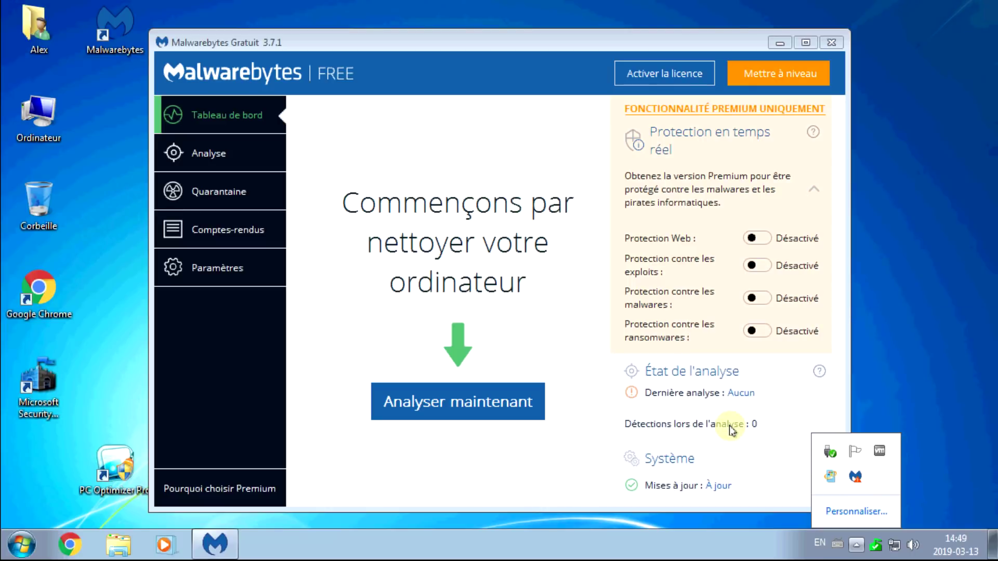
right_click(857, 477)
click(580, 333)
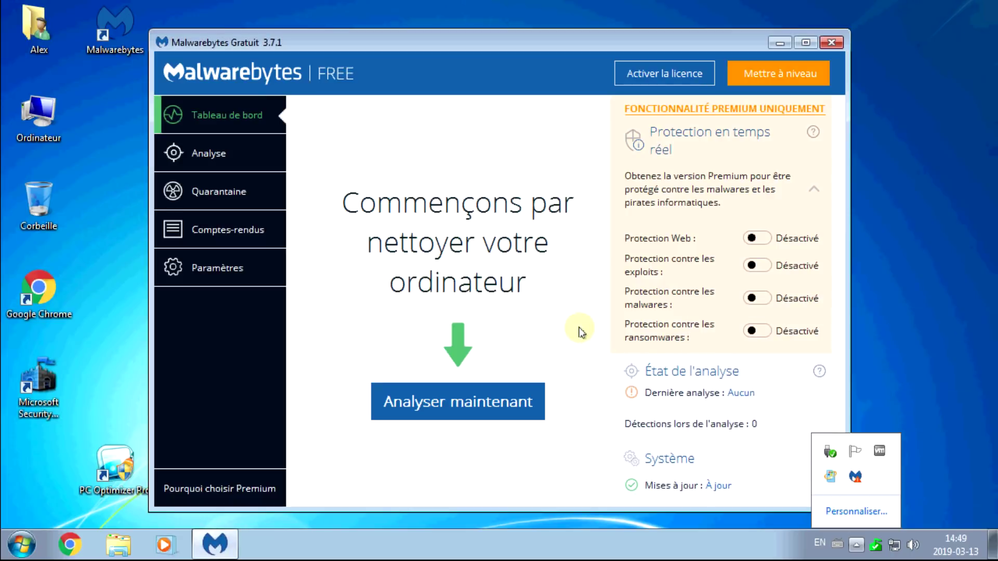
click(856, 544)
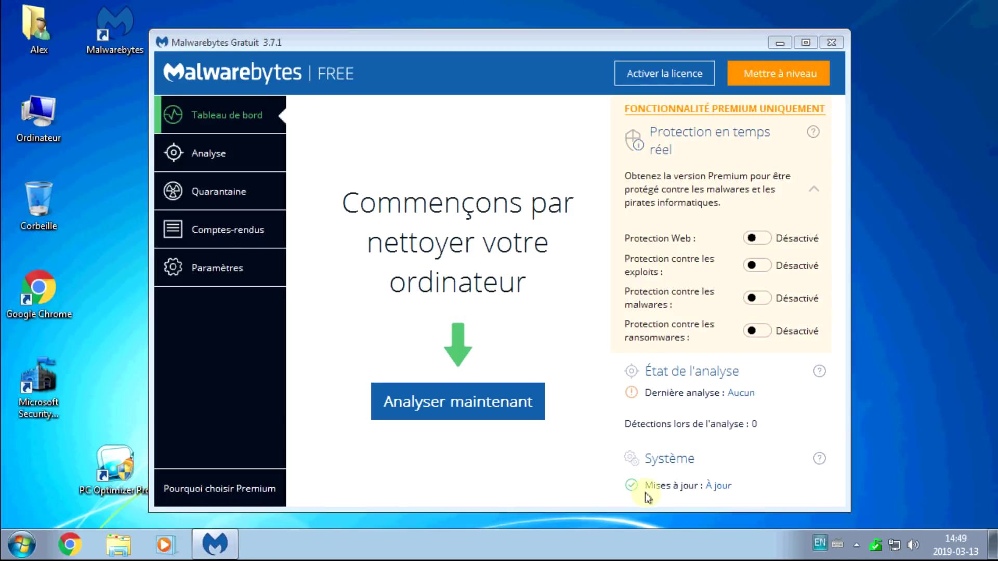
click(832, 42)
drag(130, 41, 307, 147)
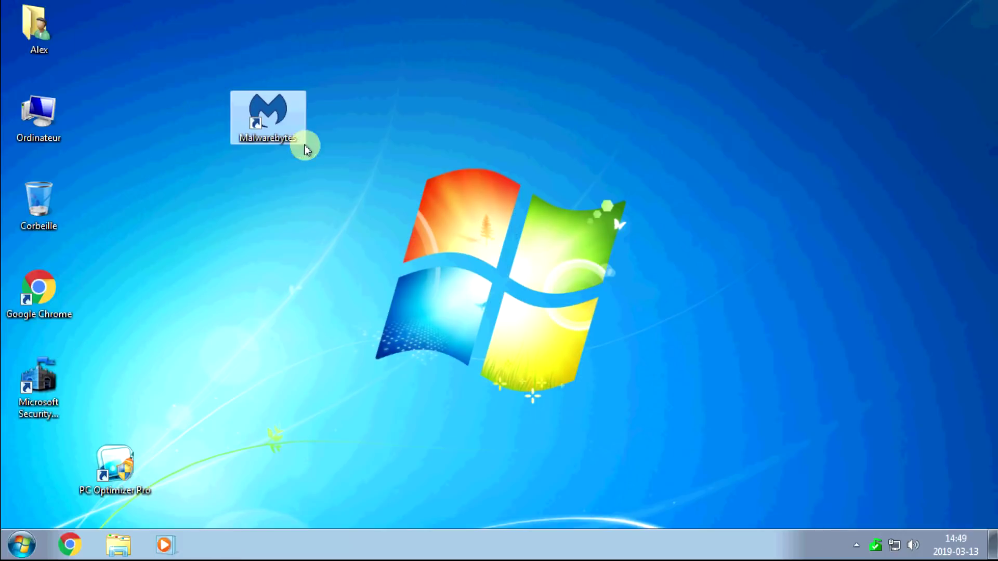
double_click(275, 124)
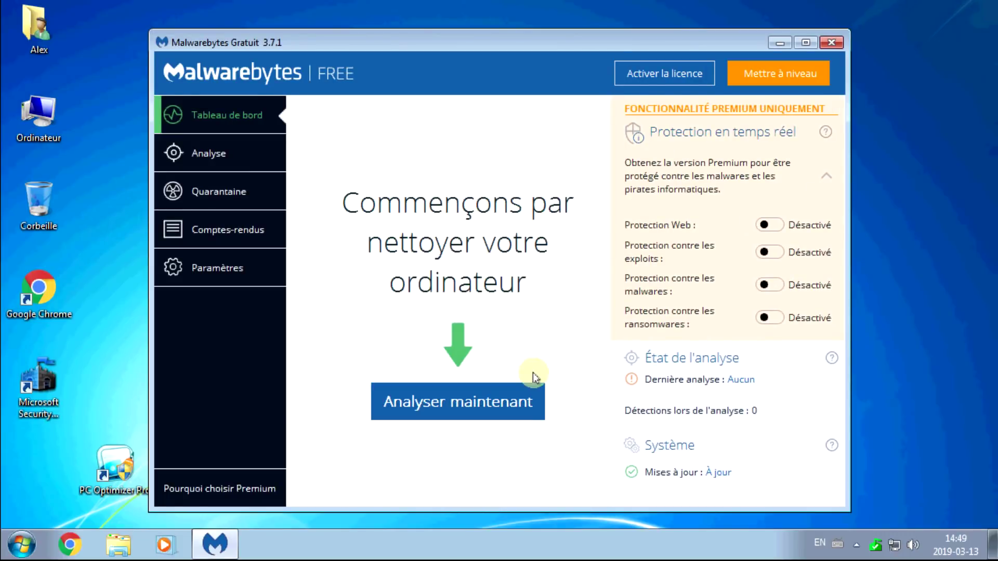
Run a threat scan, quarantine all 49 detected items, and return to the dashboard.
click(445, 403)
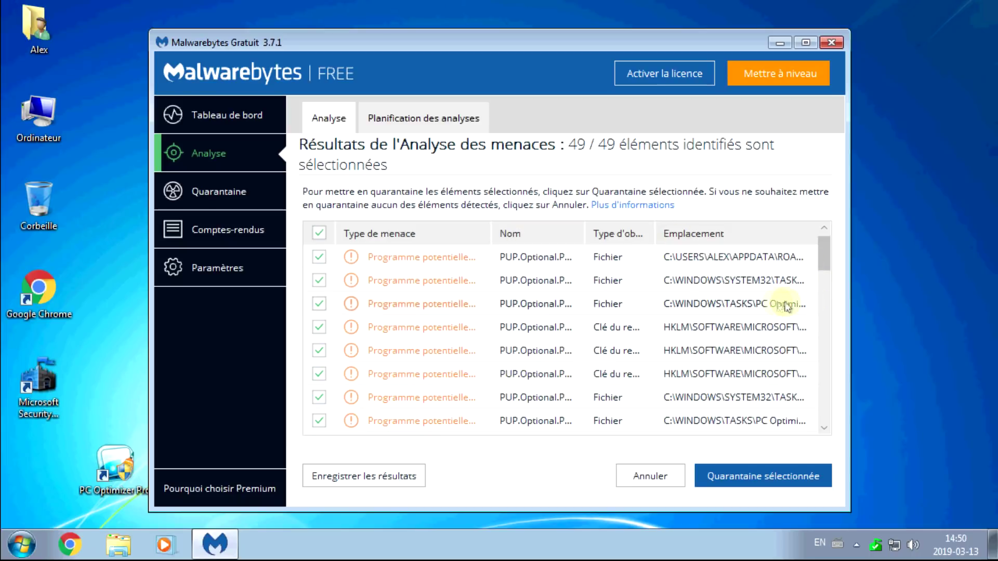
drag(824, 258, 828, 433)
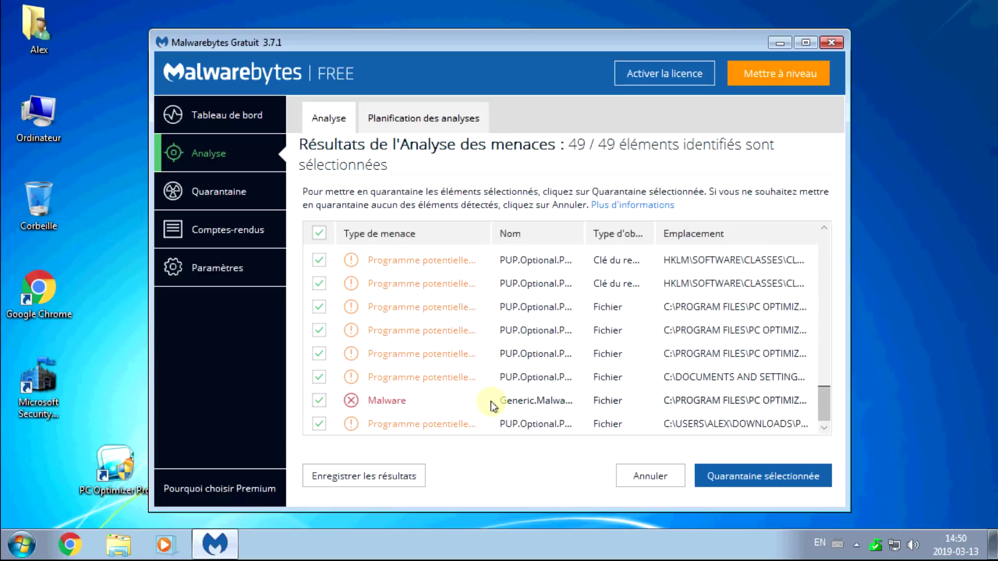
drag(823, 404, 823, 242)
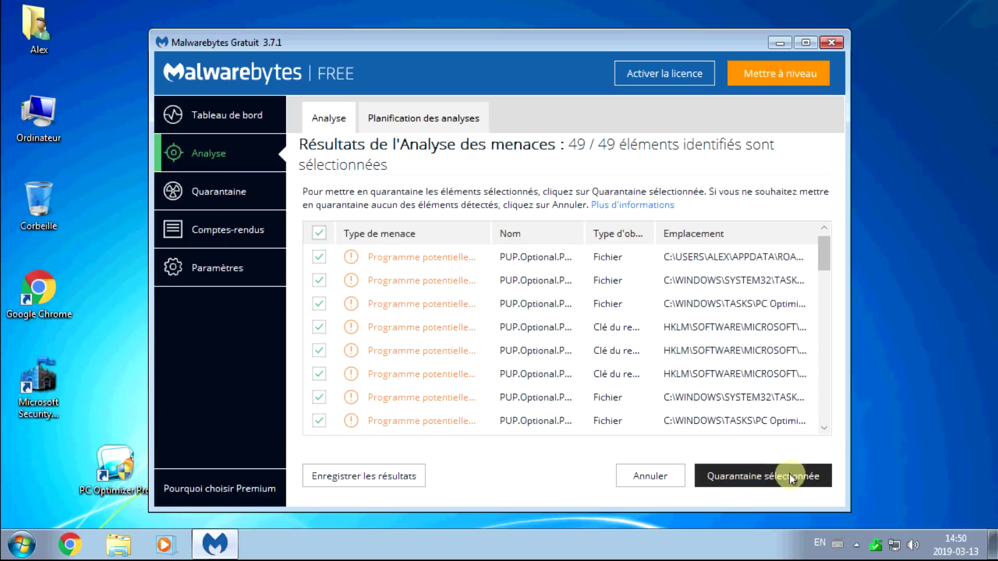
click(744, 479)
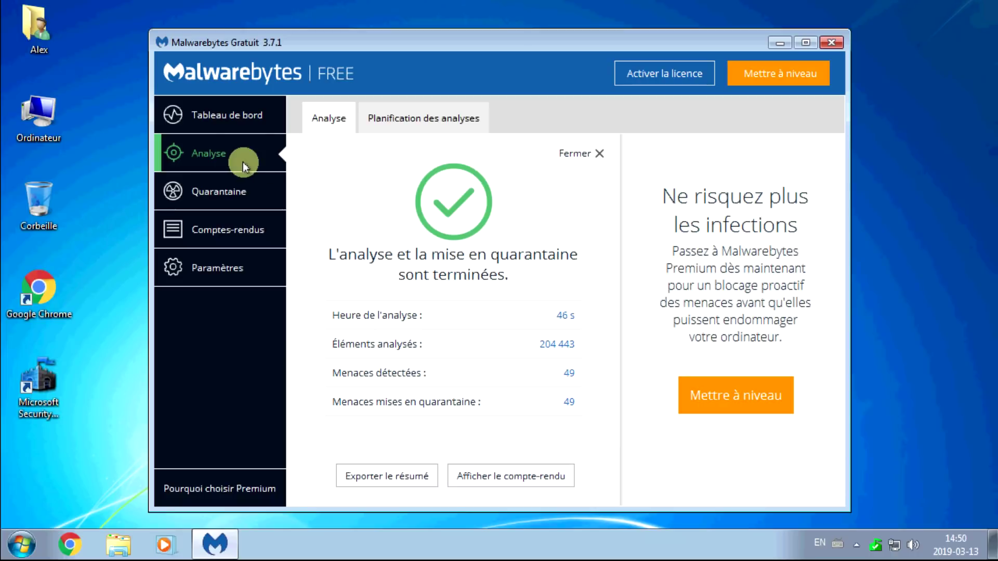
click(226, 117)
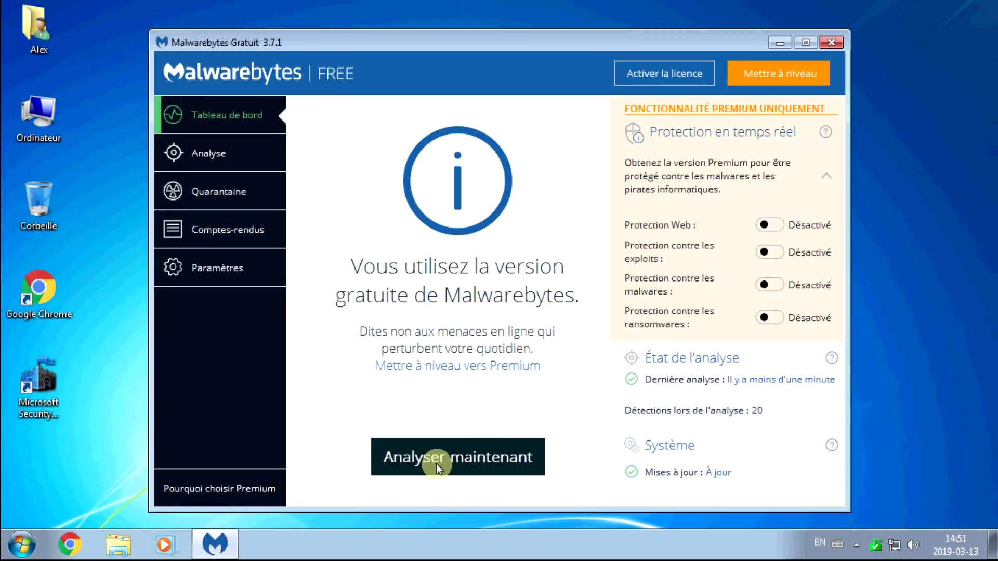
In Chrome, search Google for 'adwcleaner' and open the official fr.malwarebytes.com AdwCleaner page.
mouse_move(401, 27)
mouse_down()
mouse_move(779, 39)
mouse_move(419, 27)
mouse_move(404, 44)
mouse_up()
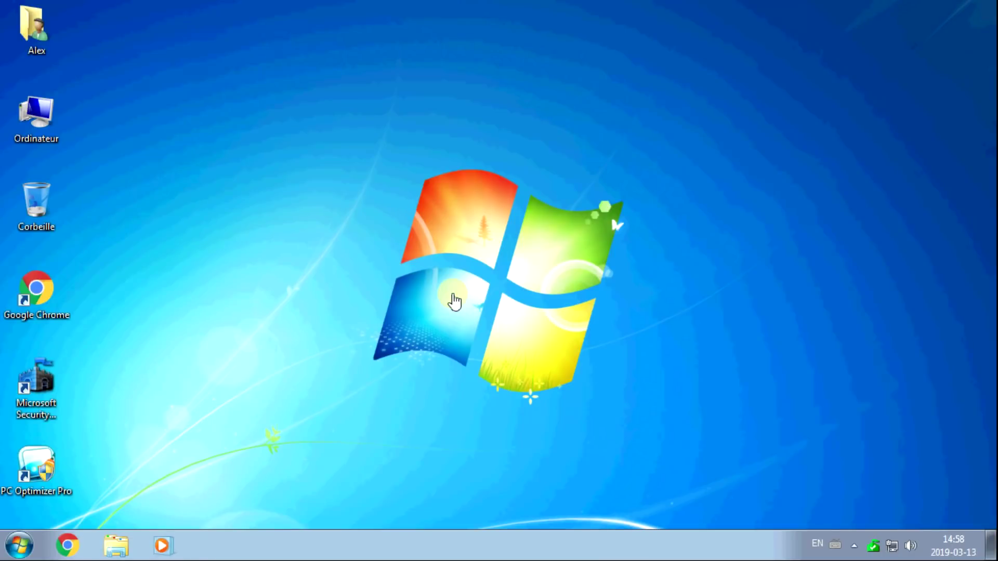
click(68, 545)
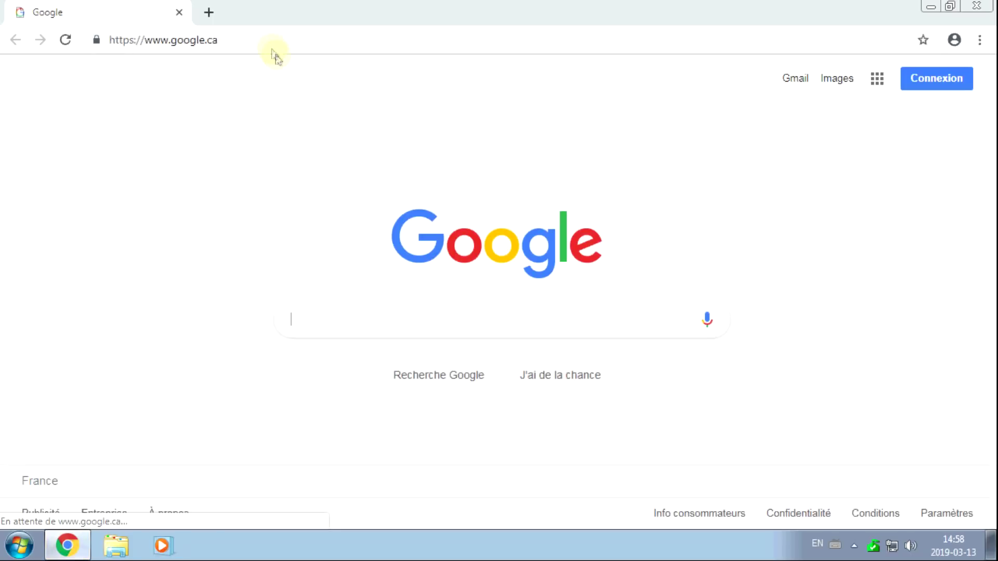
click(273, 46)
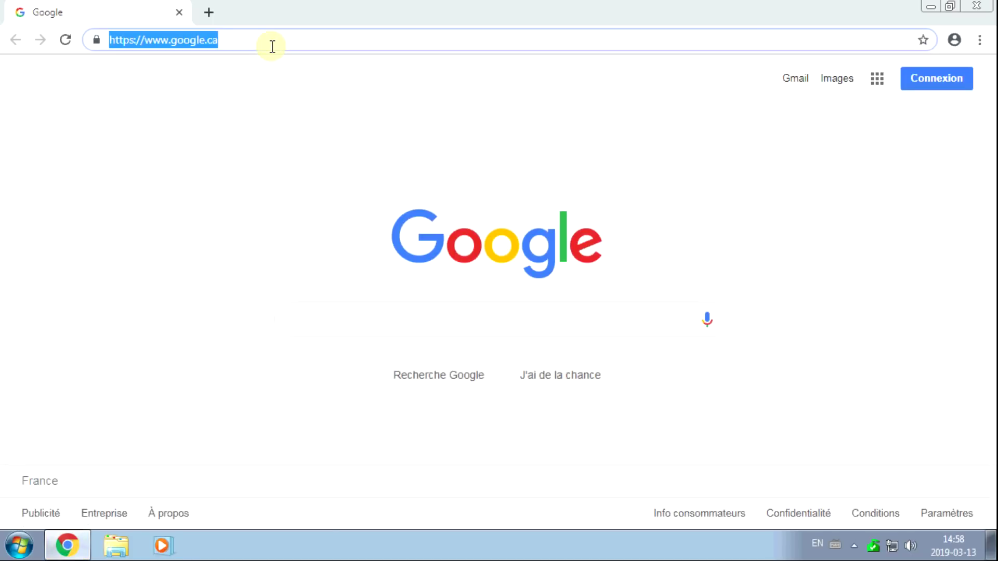
click(363, 337)
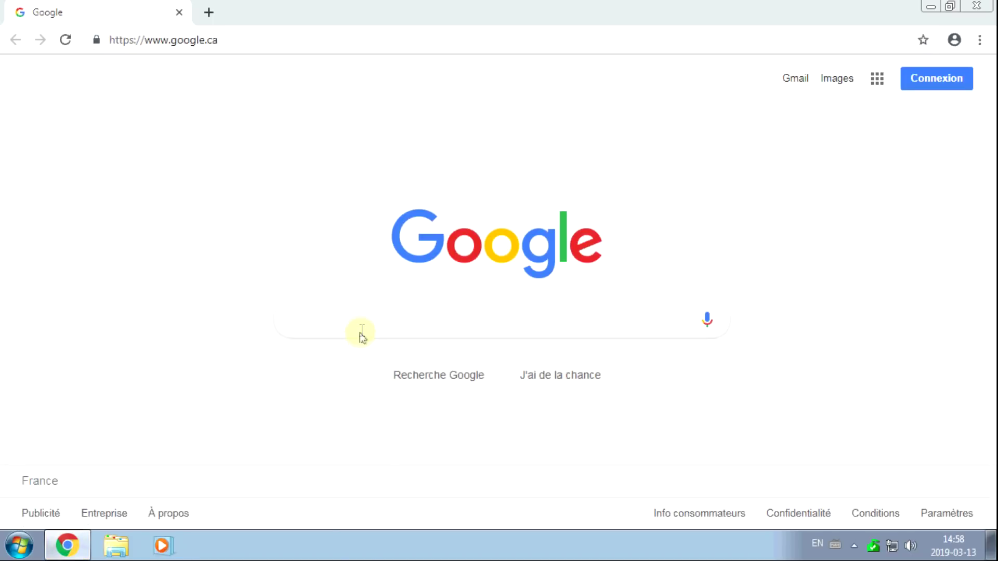
text(adwc)
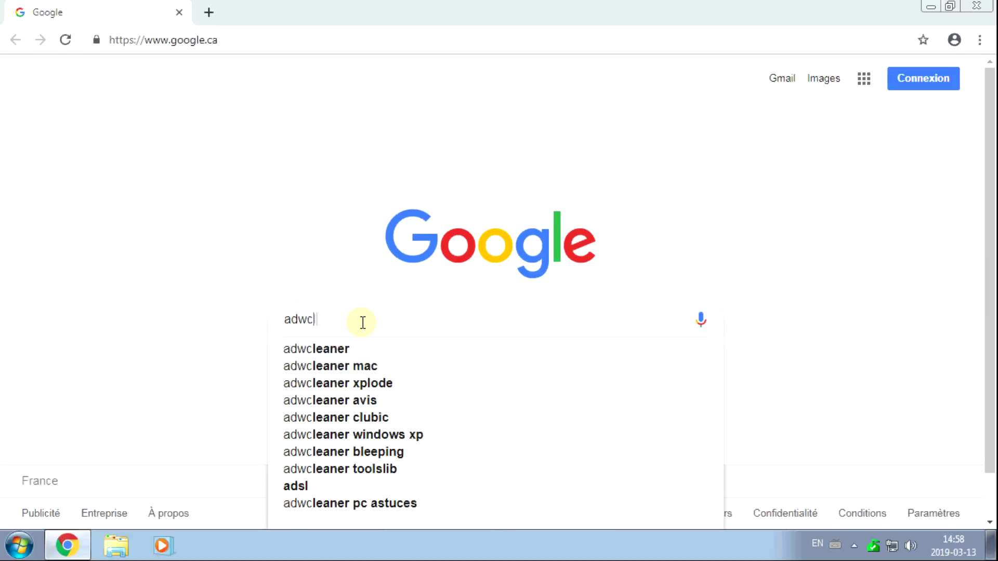
text(leaner)
key(Return)
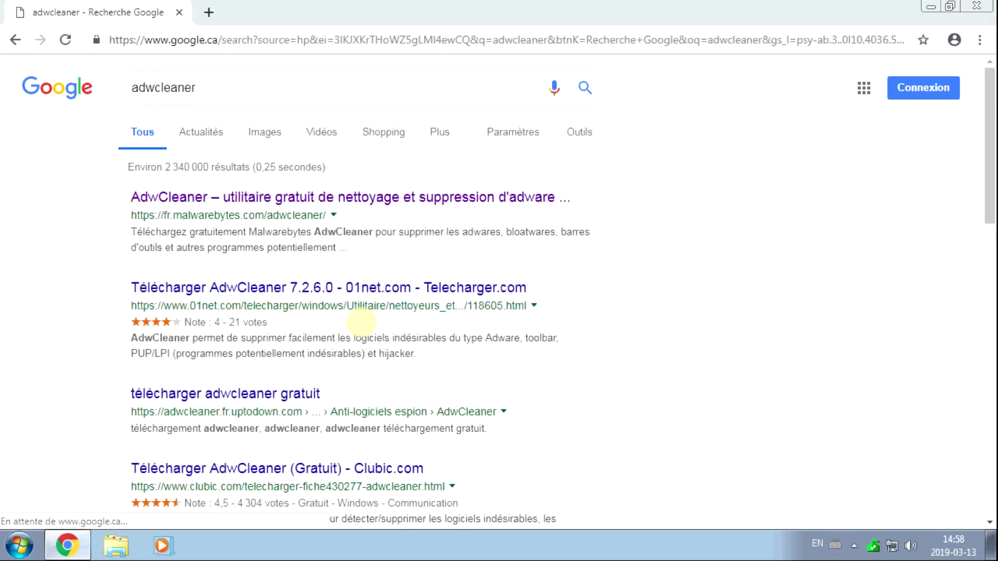
drag(136, 214, 237, 222)
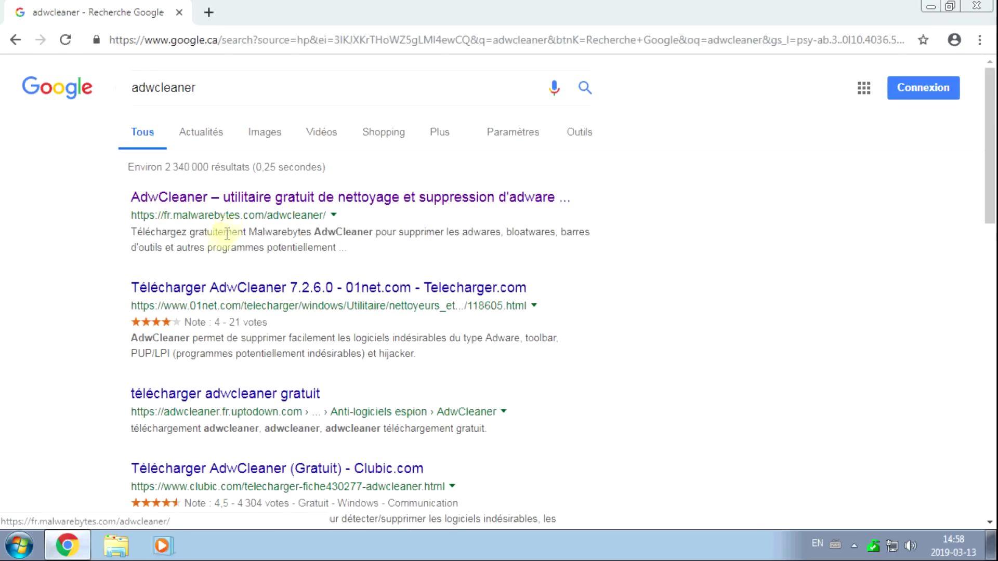
click(260, 196)
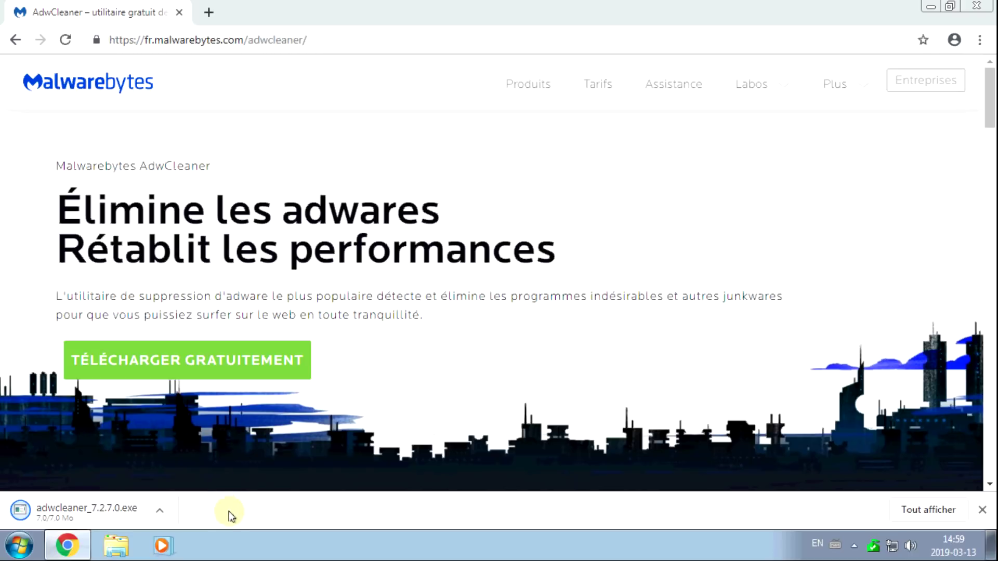
Run the downloaded AdwCleaner with admin permission, close Chrome and dismiss the feedback request.
click(101, 512)
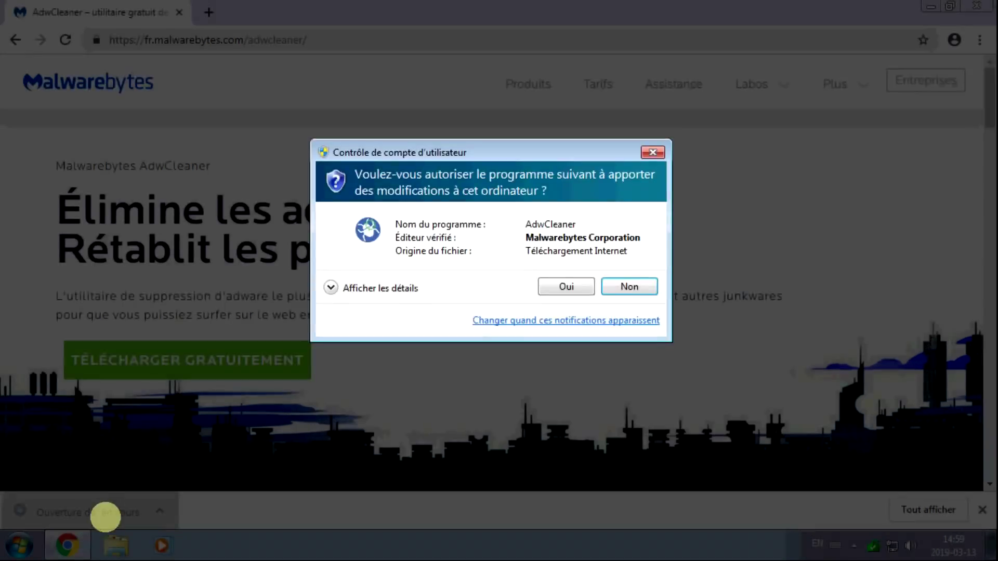
click(557, 286)
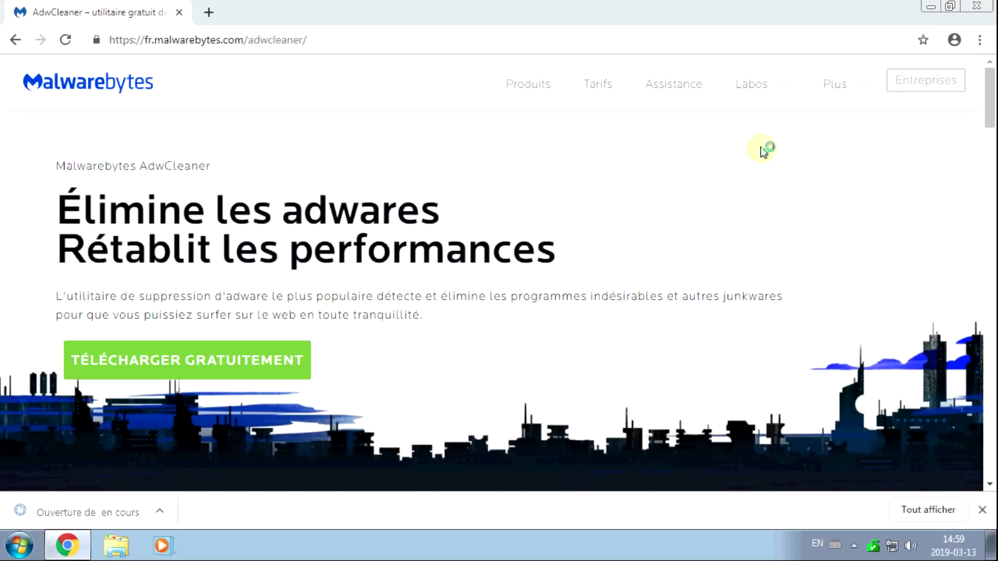
click(976, 5)
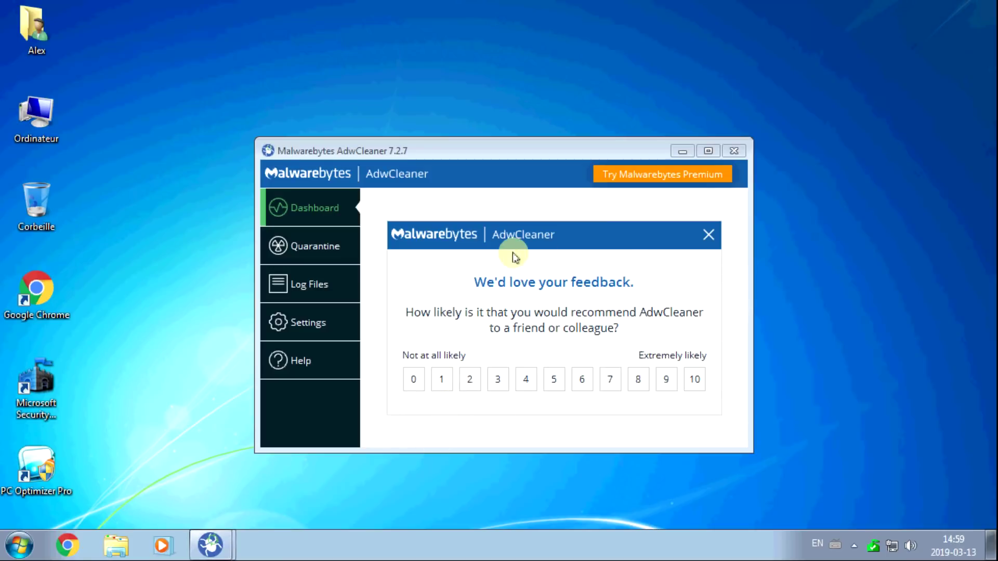
click(710, 237)
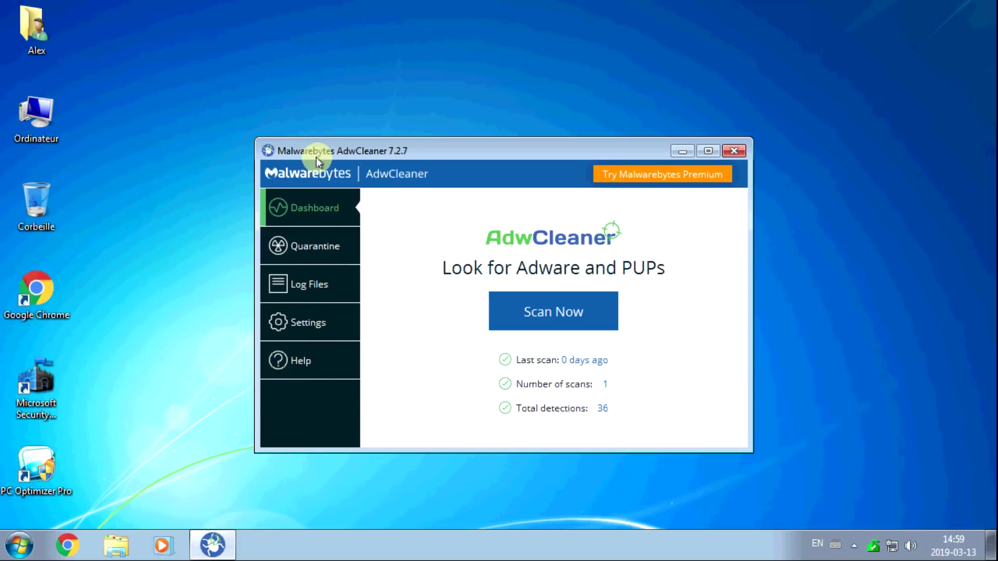
Scan for adware, then clean and repair the threats with an immediate restart.
click(547, 310)
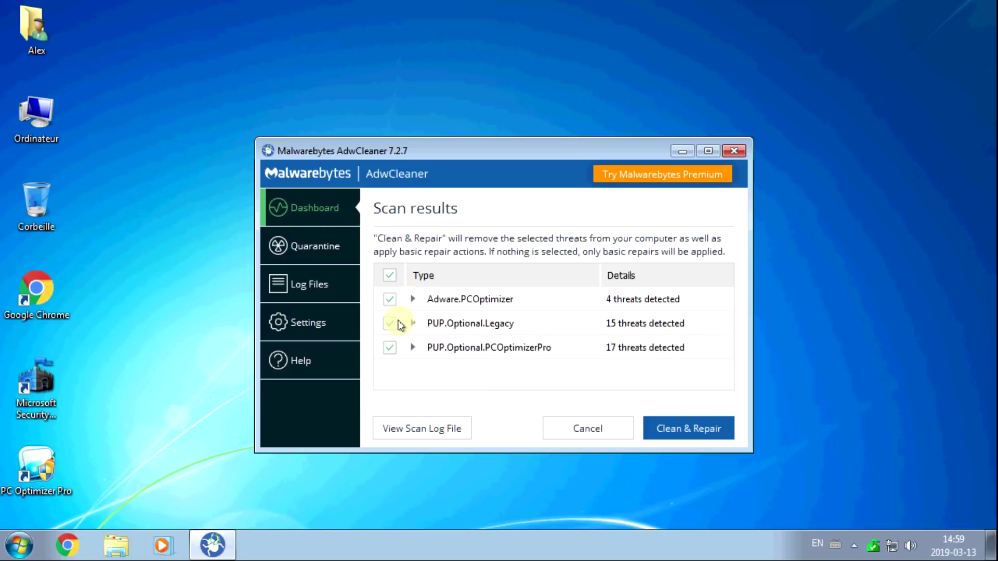
click(677, 432)
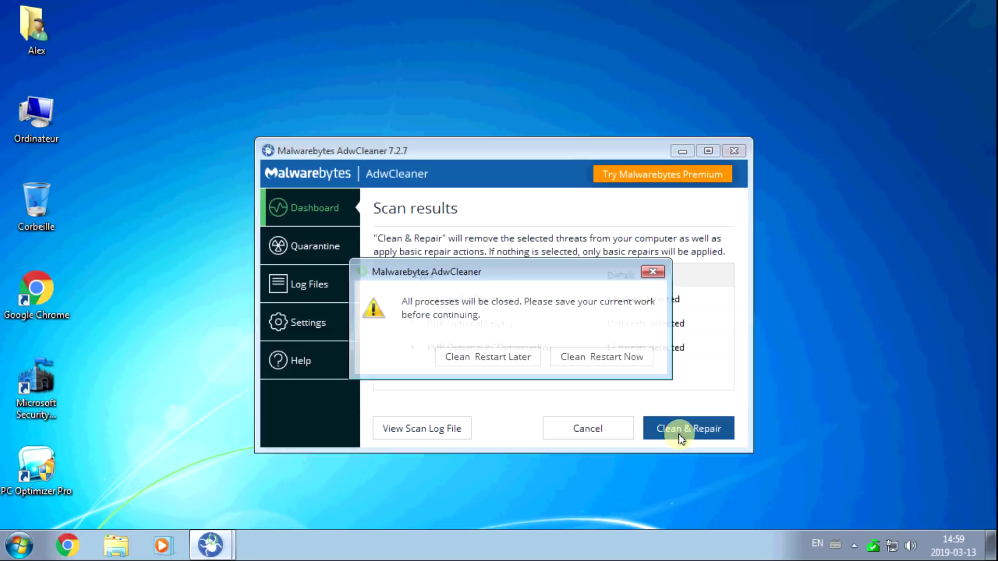
click(589, 359)
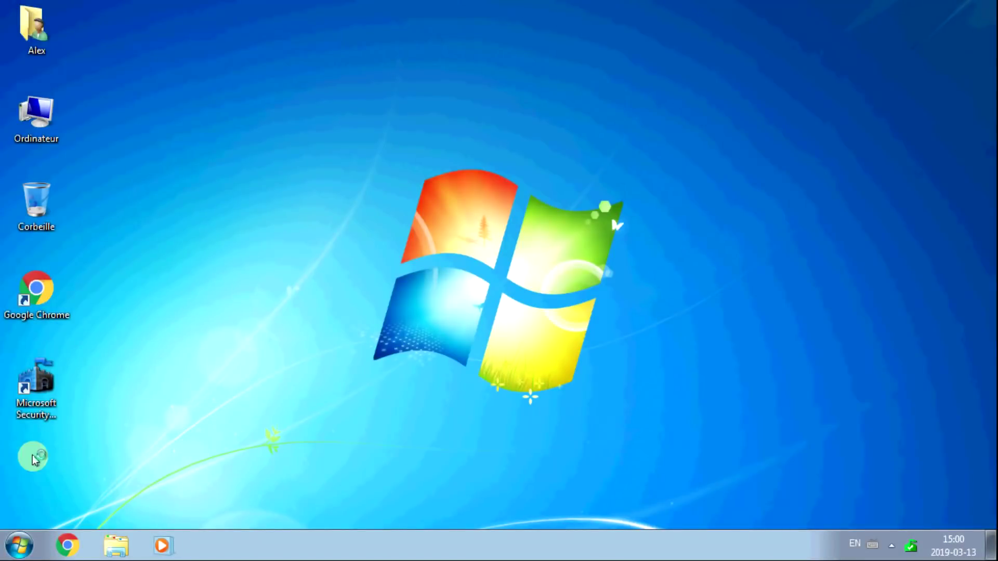
Wait for Windows to reboot and return to the clean desktop.
drag(28, 455, 81, 508)
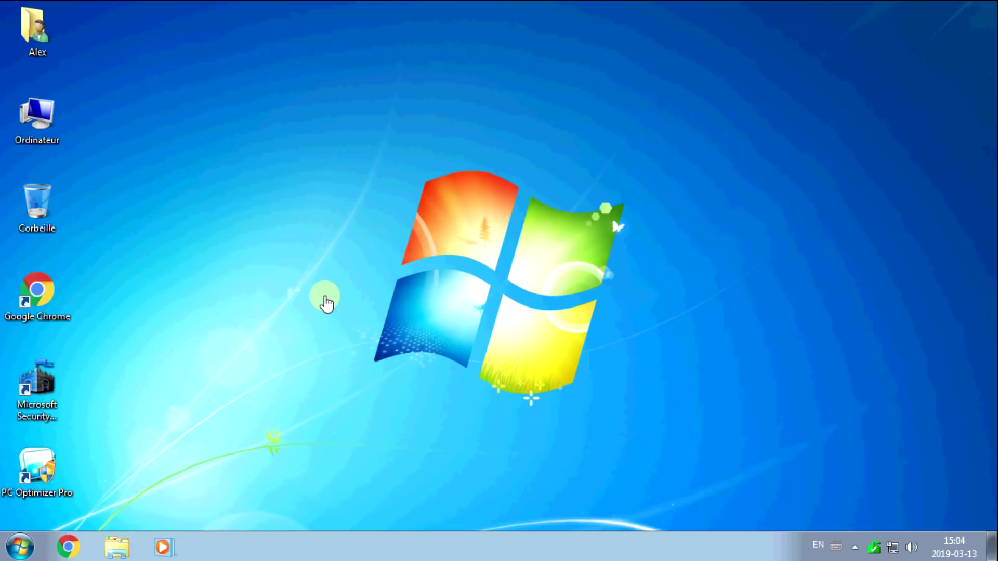
Launch Chrome, search Google for 'roguekiller' and browse the Adlice download page.
click(69, 553)
text(roguekiller)
key(Return)
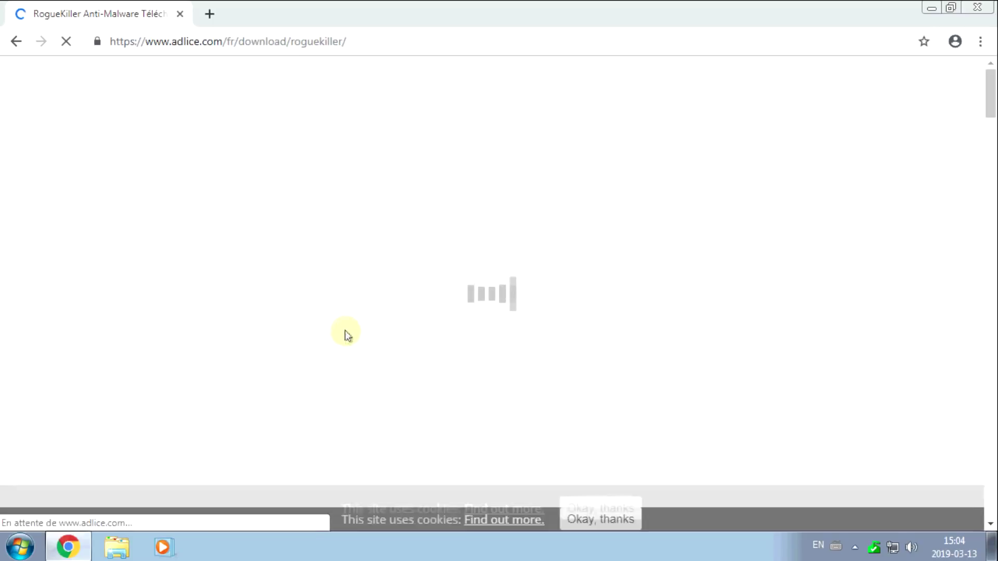
scroll(347, 337, down, 5)
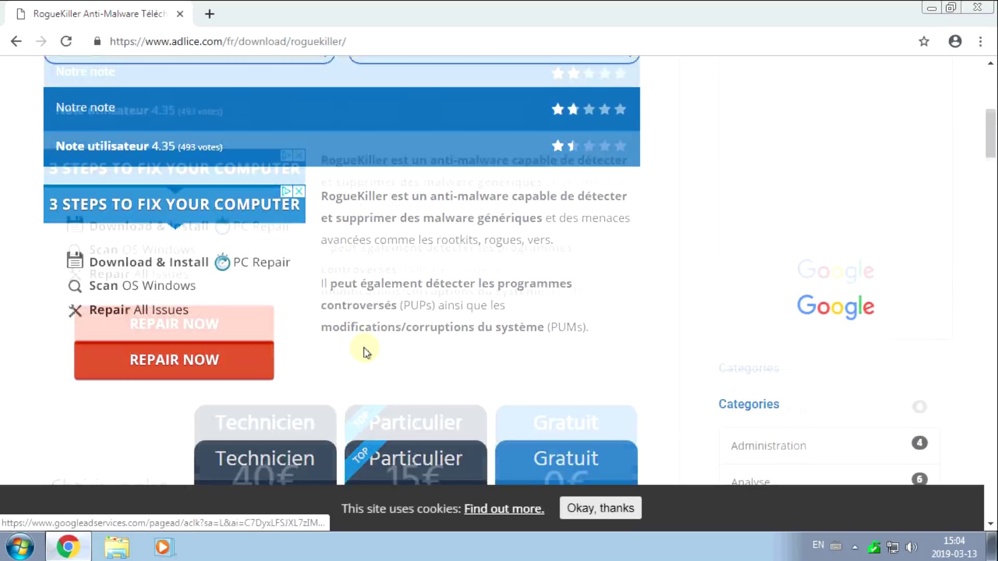
scroll(366, 349, down, 7)
scroll(375, 352, down, 4)
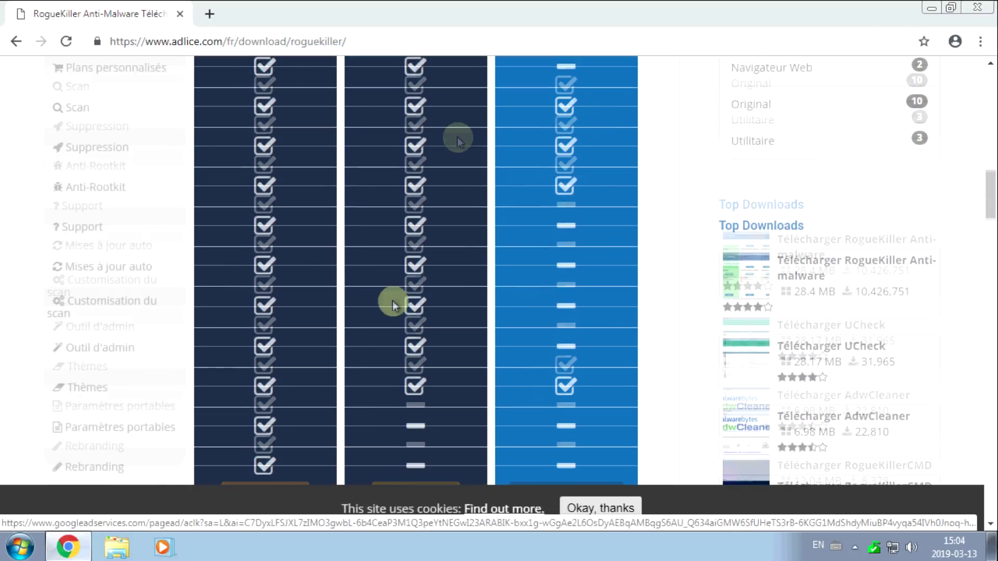
scroll(549, 290, up, 6)
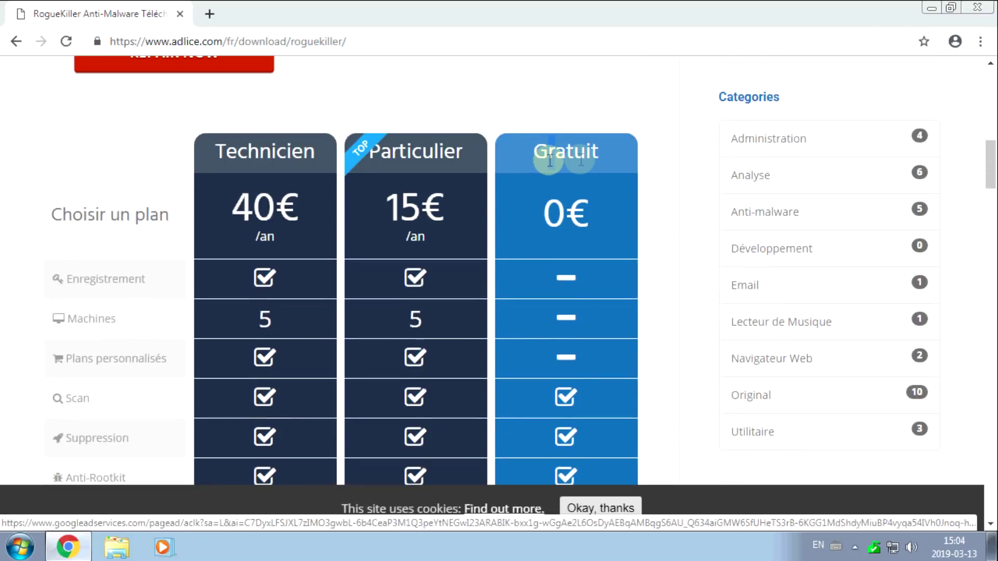
scroll(577, 219, down, 9)
Download the free RogueKiller Portable 64 bits build.
click(565, 344)
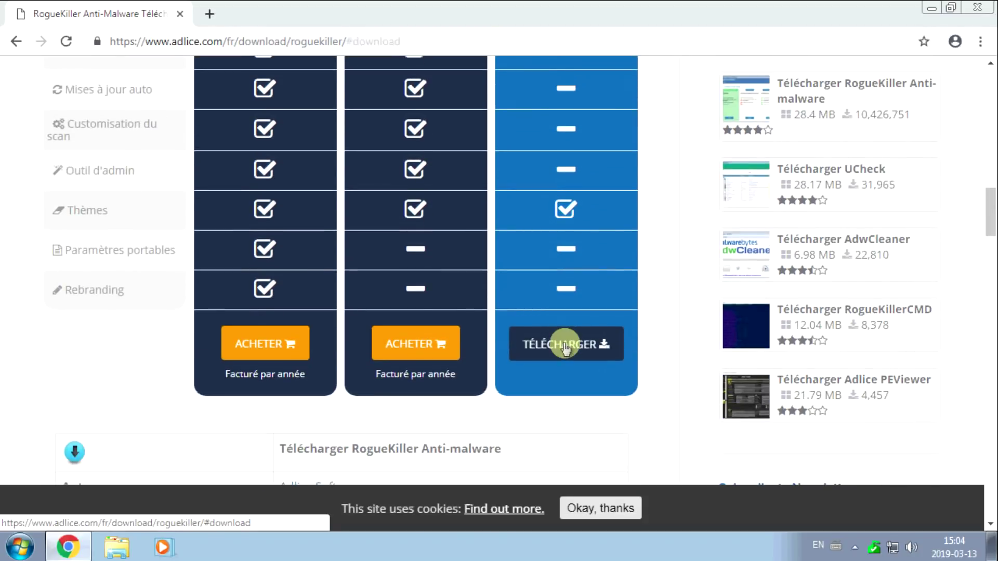
scroll(566, 341, down, 4)
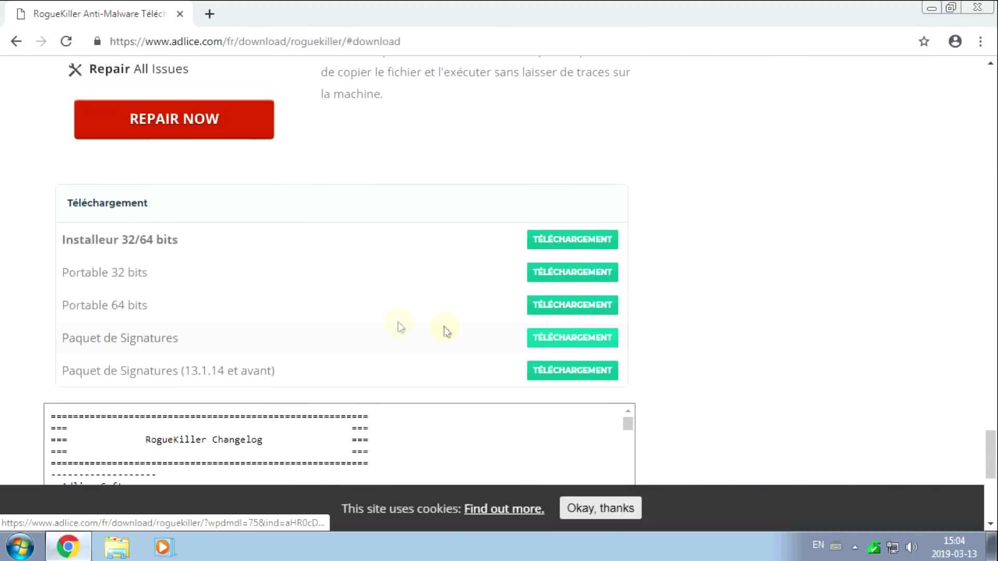
triple_click(81, 273)
drag(142, 305, 73, 307)
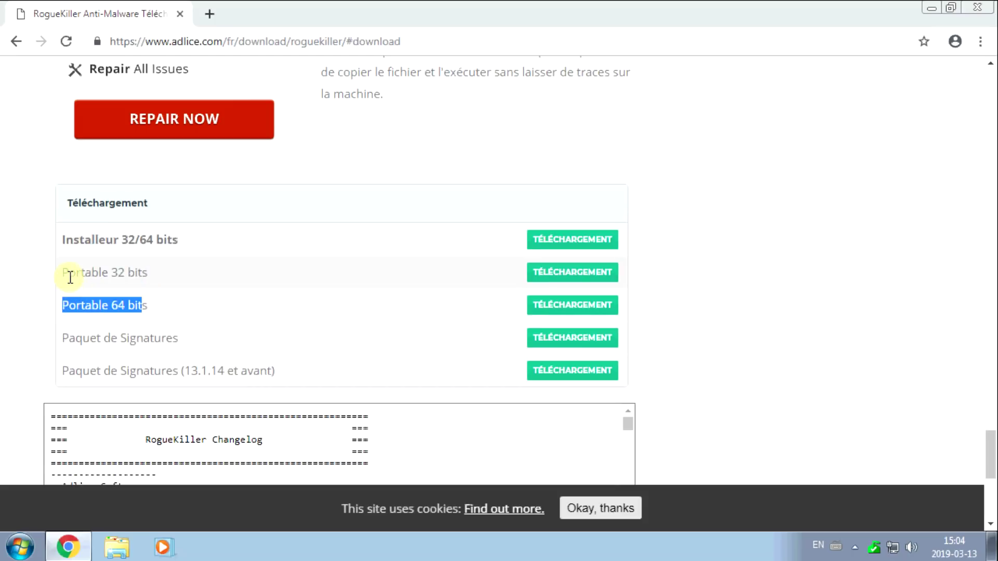
drag(64, 305, 147, 308)
drag(66, 305, 150, 302)
click(155, 311)
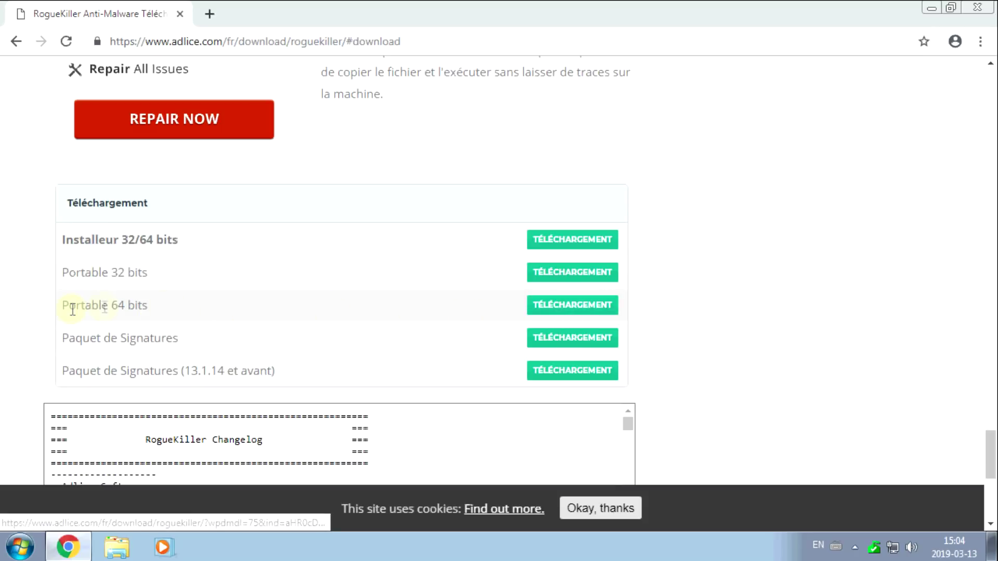
drag(69, 305, 87, 309)
drag(92, 254, 95, 261)
drag(70, 306, 130, 312)
click(567, 305)
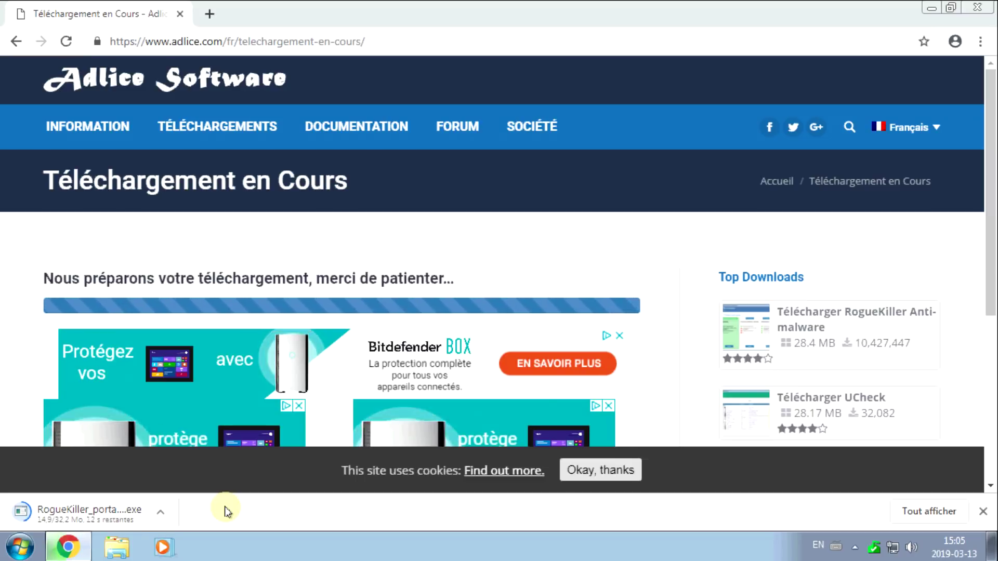
Run the downloaded RogueKiller with admin permission and close Chrome.
click(70, 546)
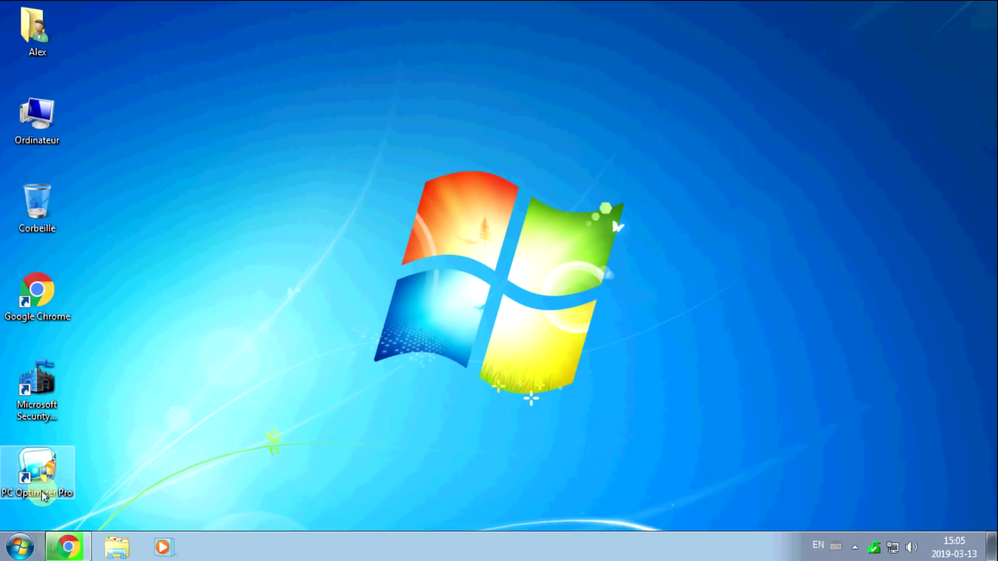
click(65, 550)
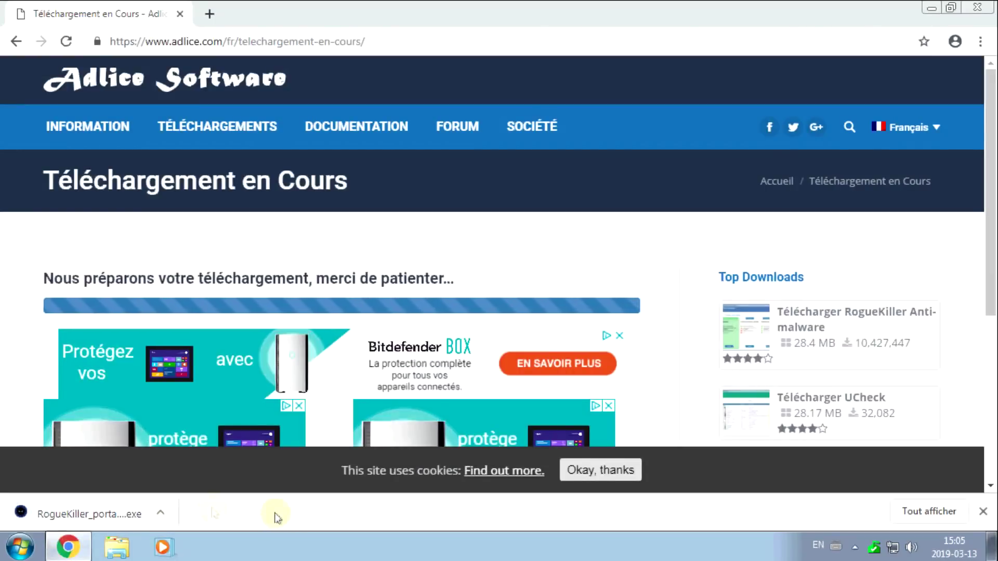
click(95, 517)
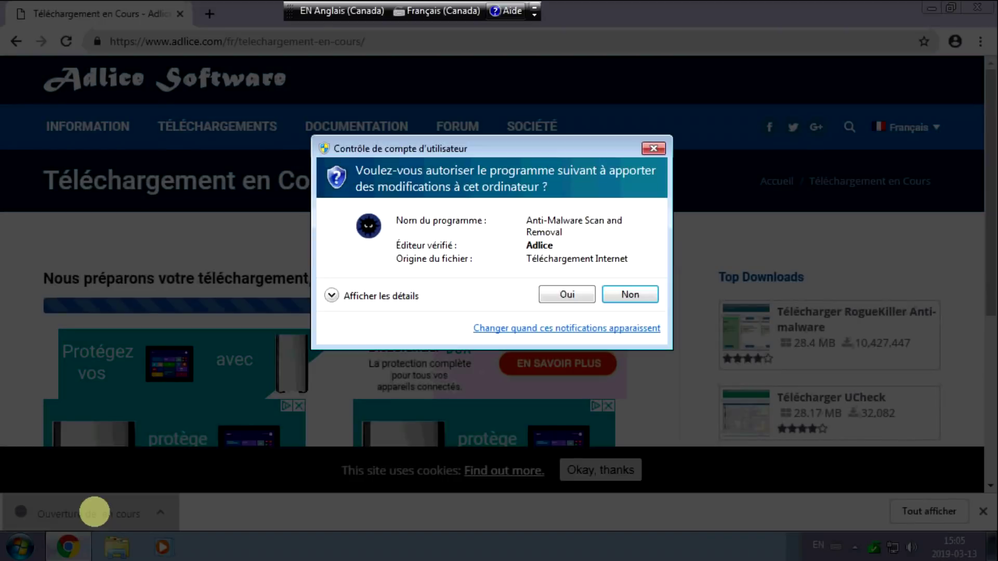
click(559, 299)
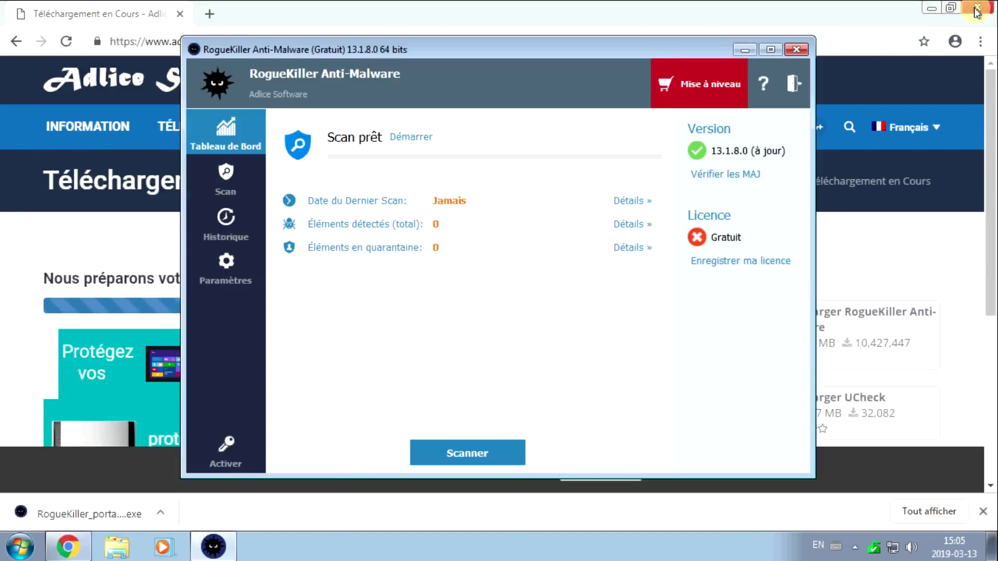
click(978, 9)
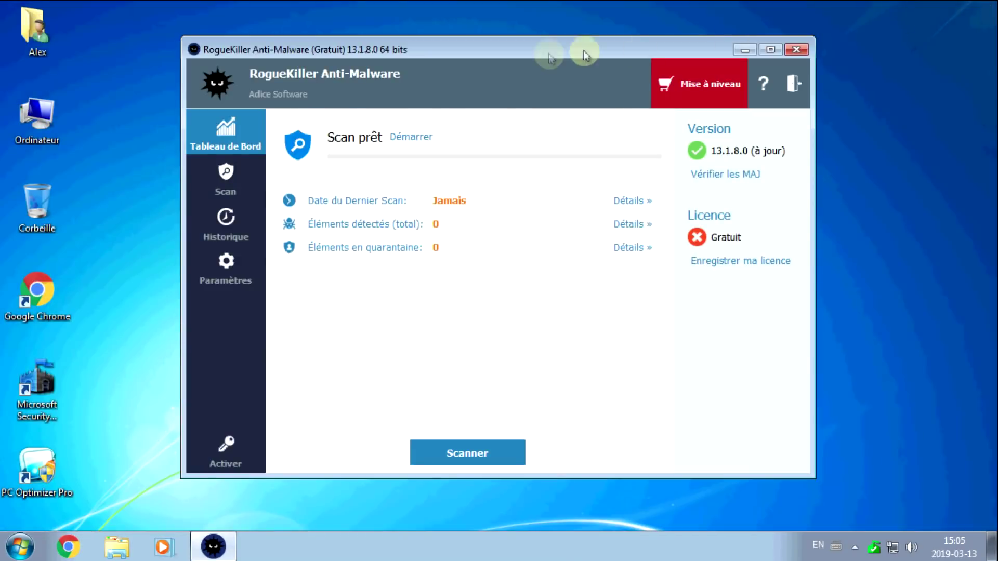
Start a RogueKiller standard scan.
drag(528, 49, 529, 65)
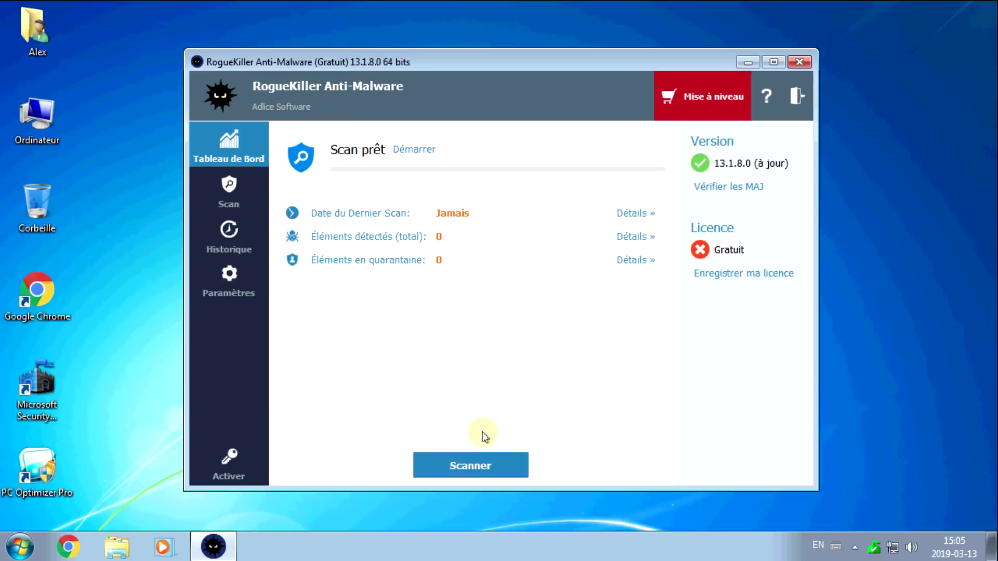
click(465, 474)
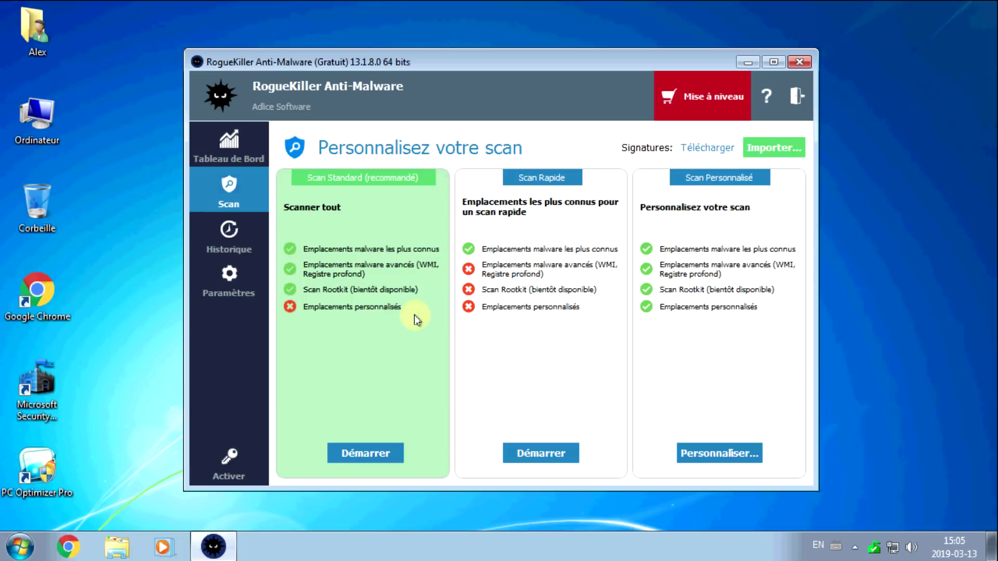
click(372, 455)
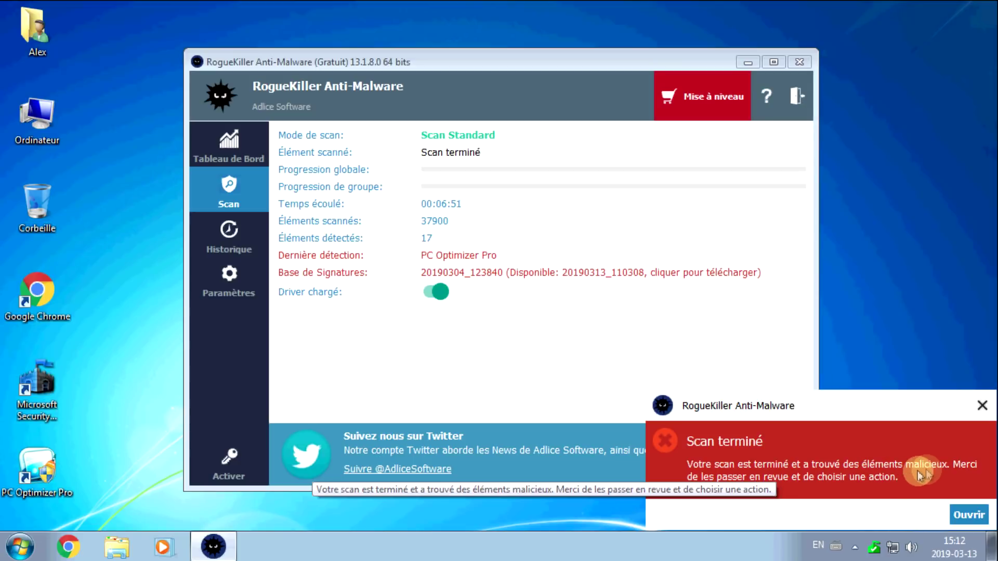
Review RogueKiller's detected PC Optimizer Pro items and delete them all, dismissing the notifications.
click(950, 467)
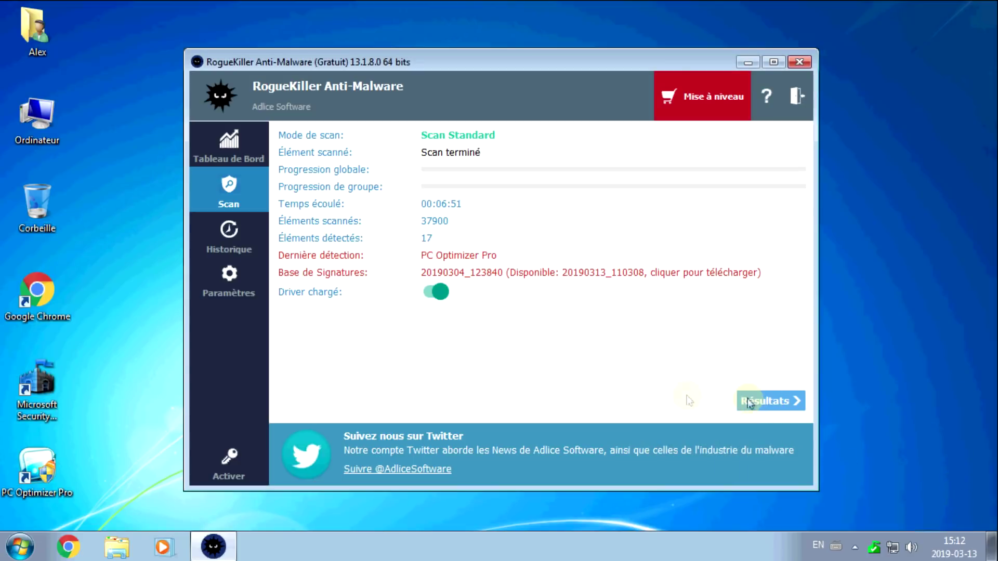
click(778, 403)
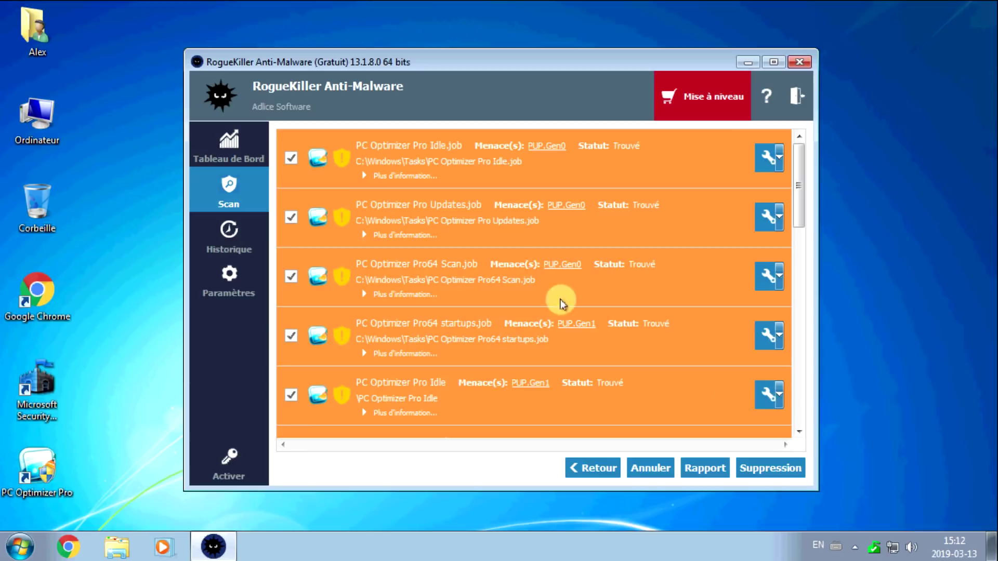
scroll(401, 208, down, 10)
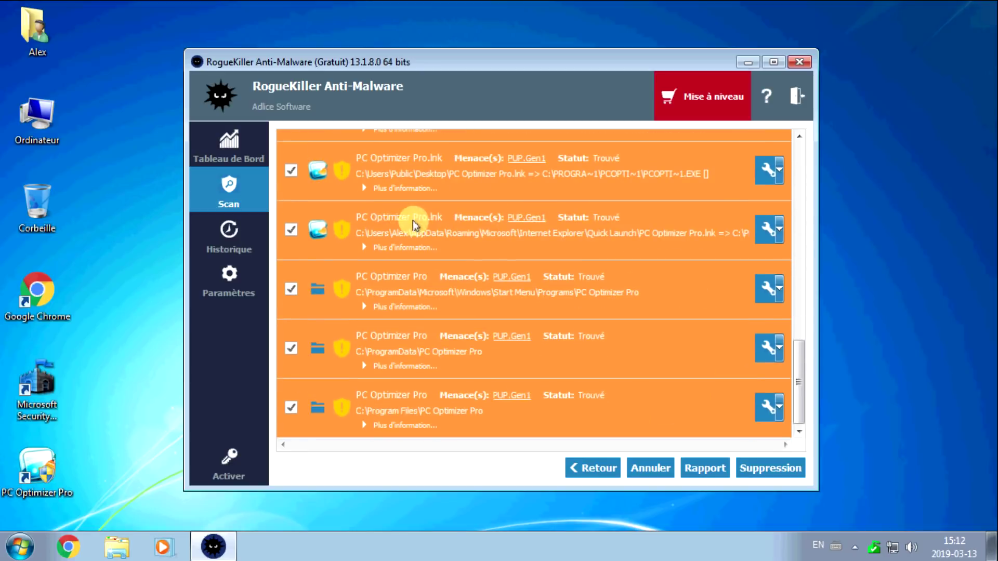
scroll(577, 410, up, 10)
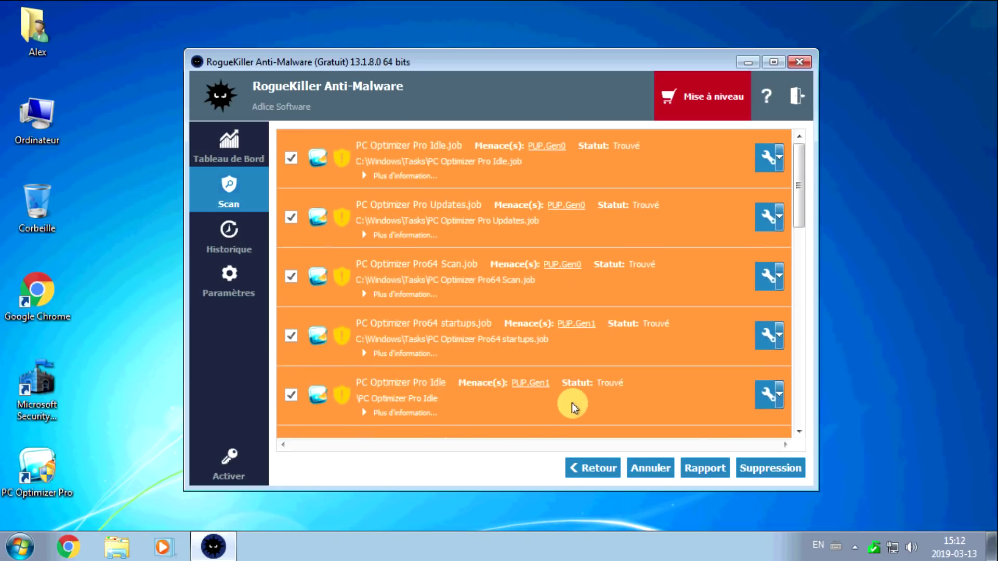
click(768, 472)
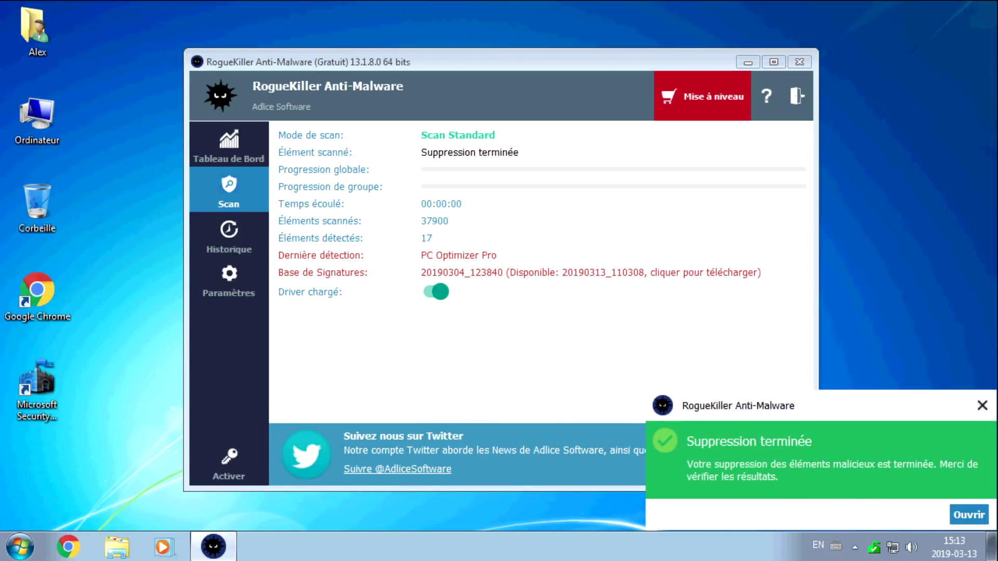
click(983, 406)
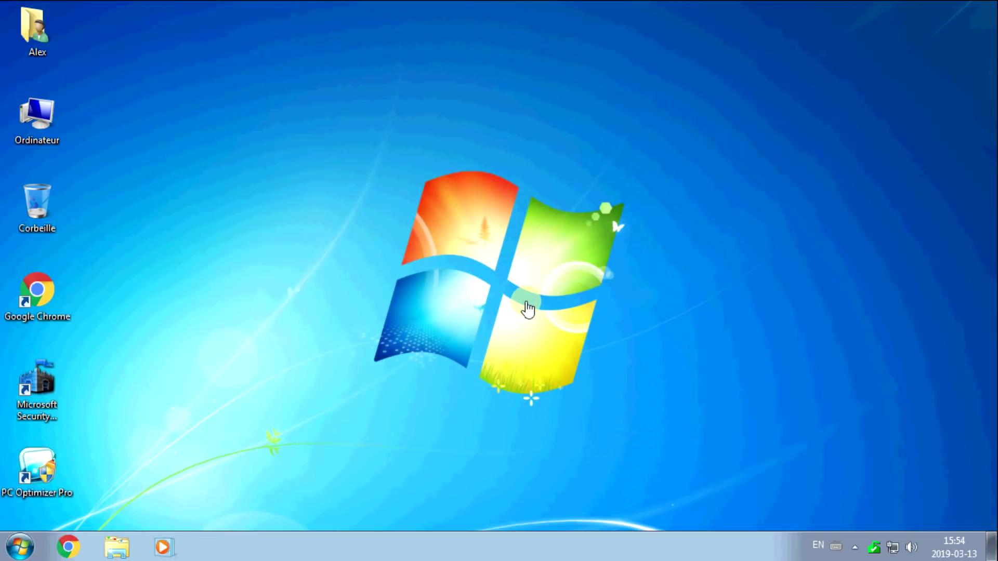
Launch Chrome, search for 'hitman pro' and open the HitmanPro website.
click(67, 547)
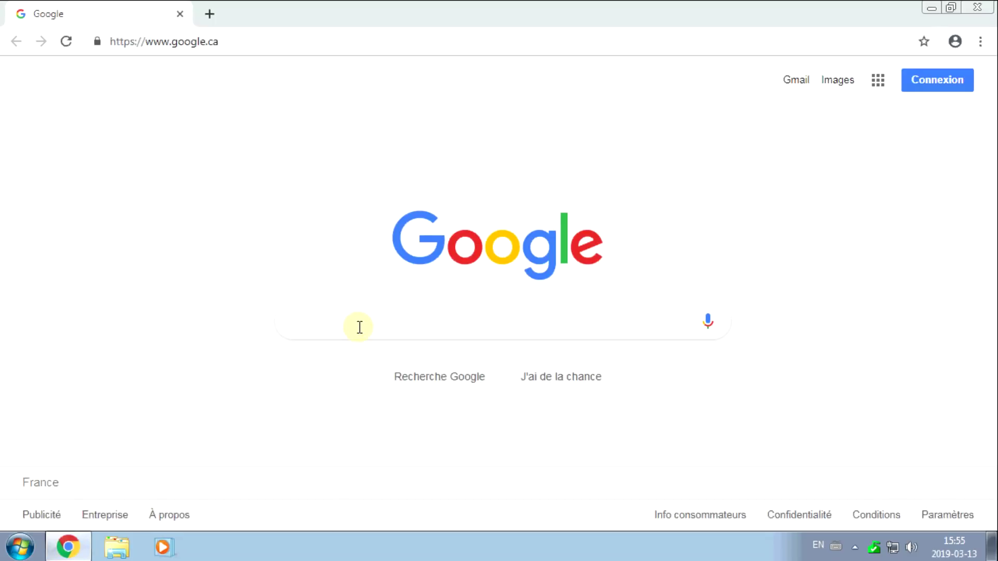
text(hitman pro)
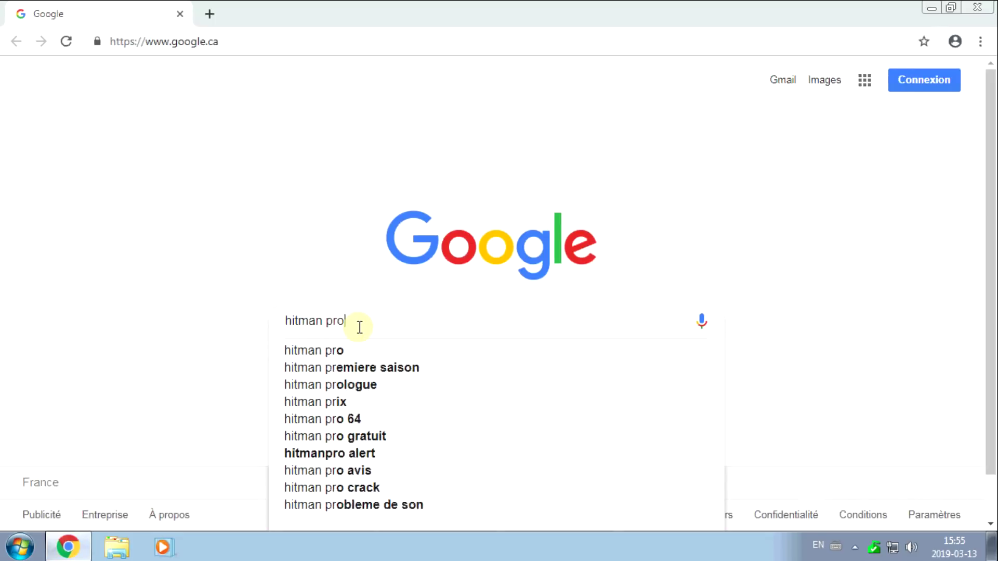
key(Return)
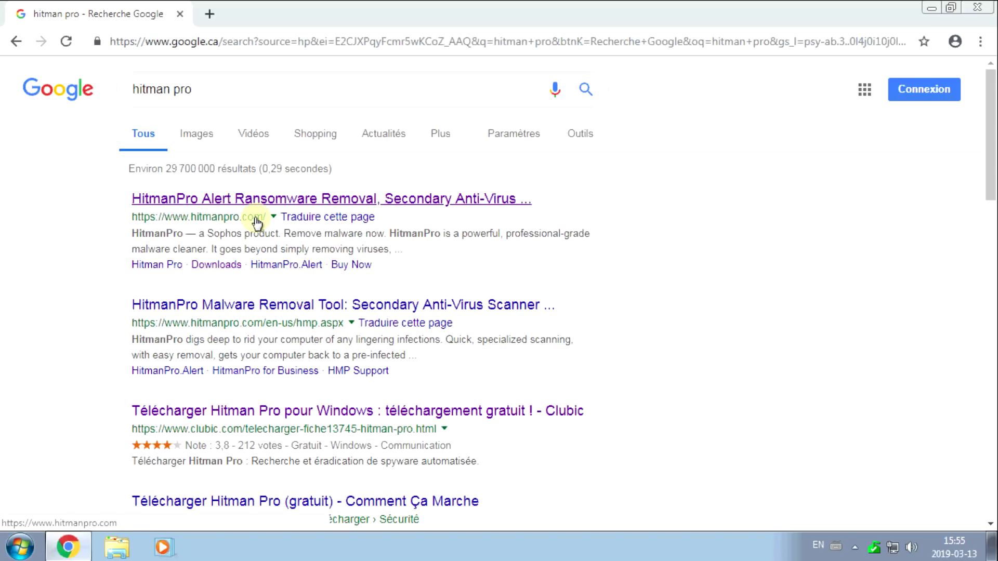
click(263, 197)
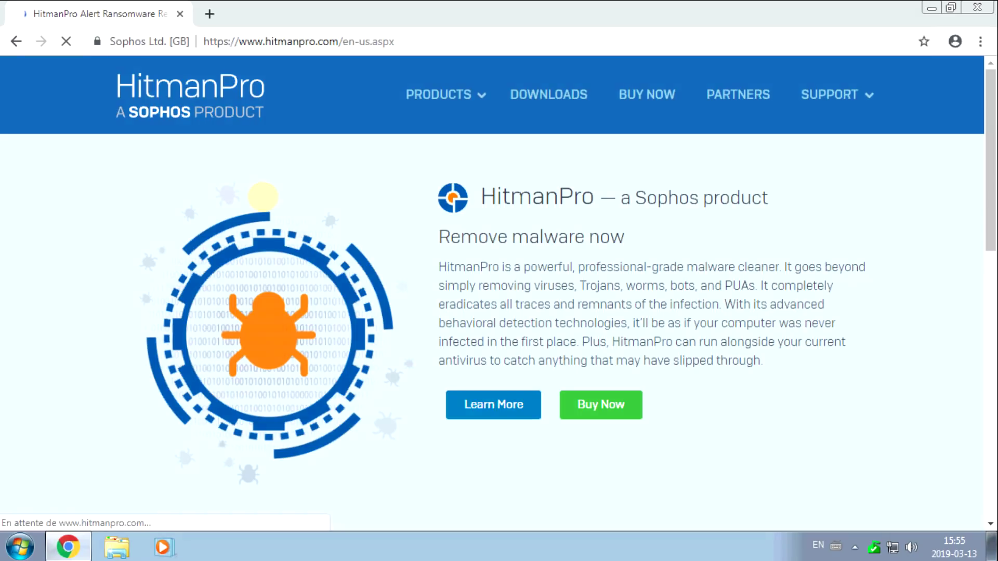
drag(634, 200, 699, 208)
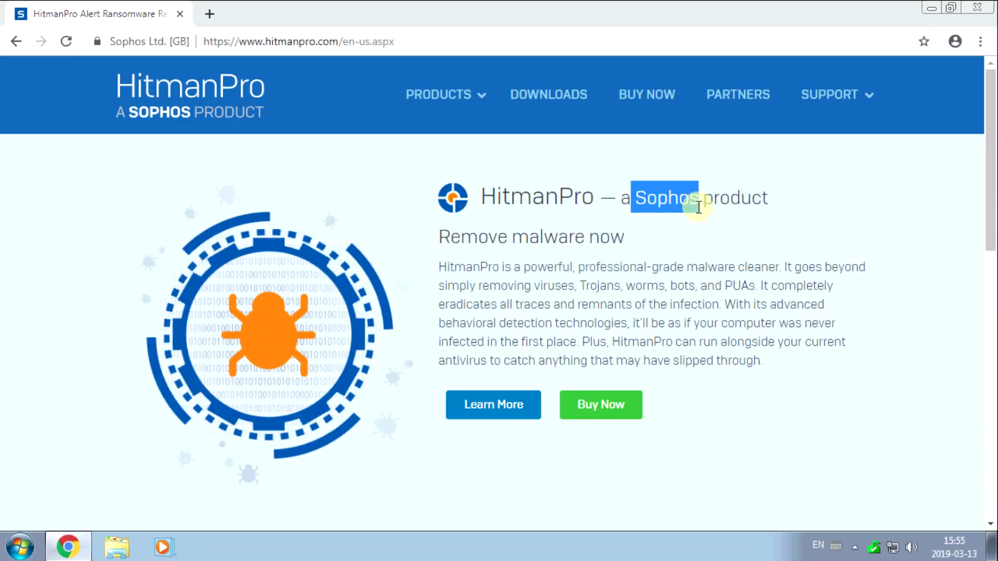
click(695, 241)
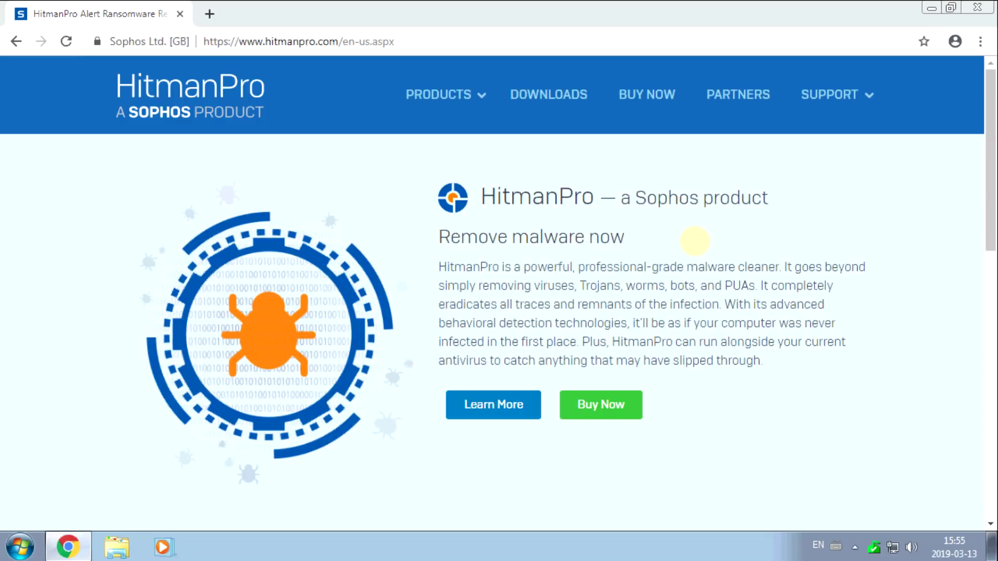
On the HitmanPro downloads page, choose the 64-bit HitmanPro 3.8 download.
click(543, 96)
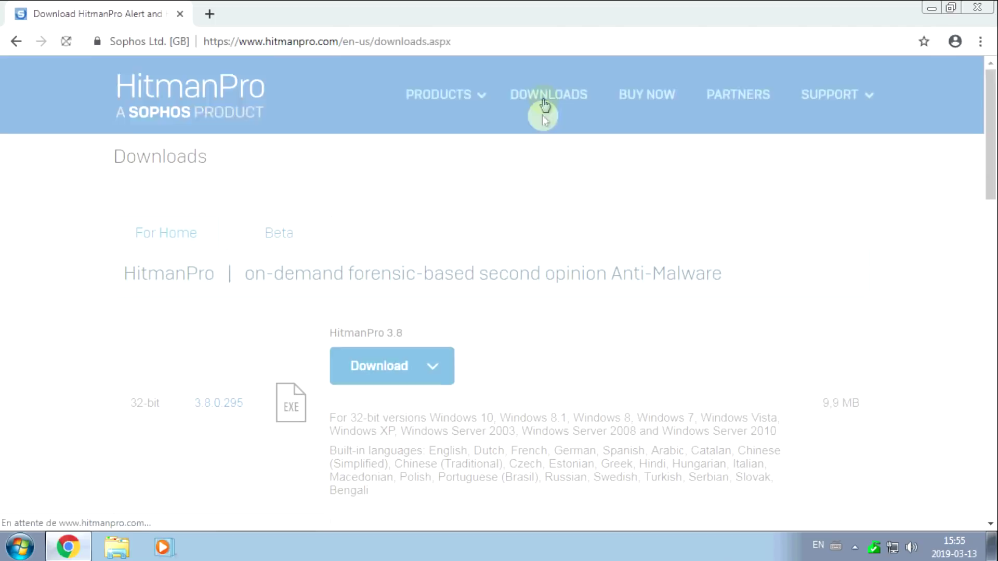
scroll(564, 394, down, 5)
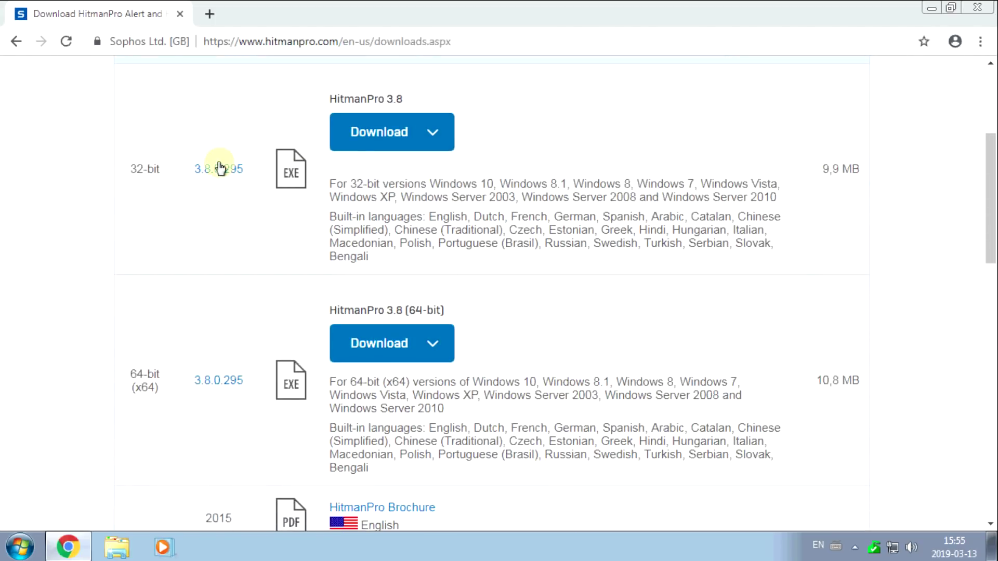
drag(128, 171, 161, 172)
drag(128, 374, 159, 390)
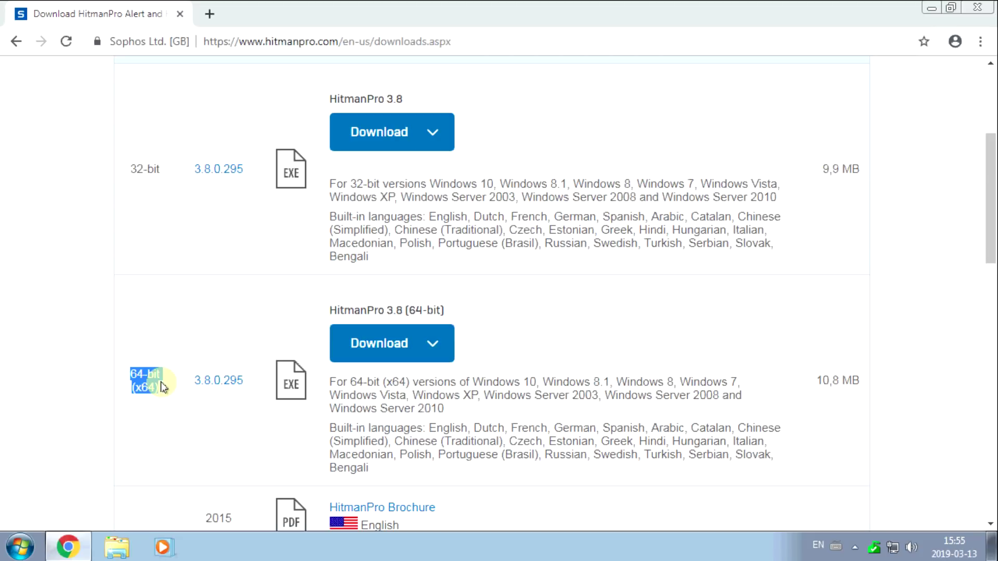
click(462, 283)
click(381, 341)
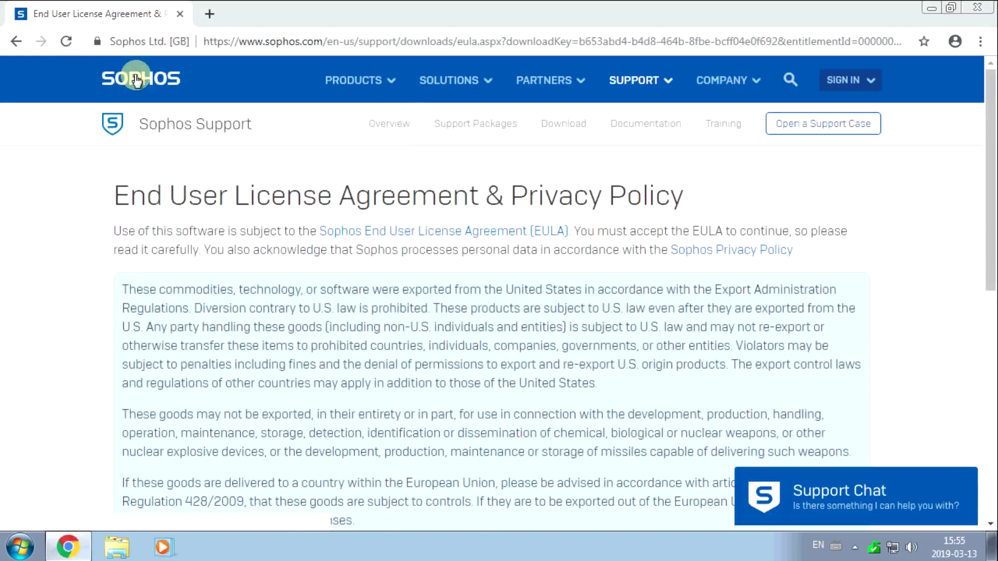
Accept the Sophos licence agreement and submit the acceptance.
scroll(52, 280, down, 6)
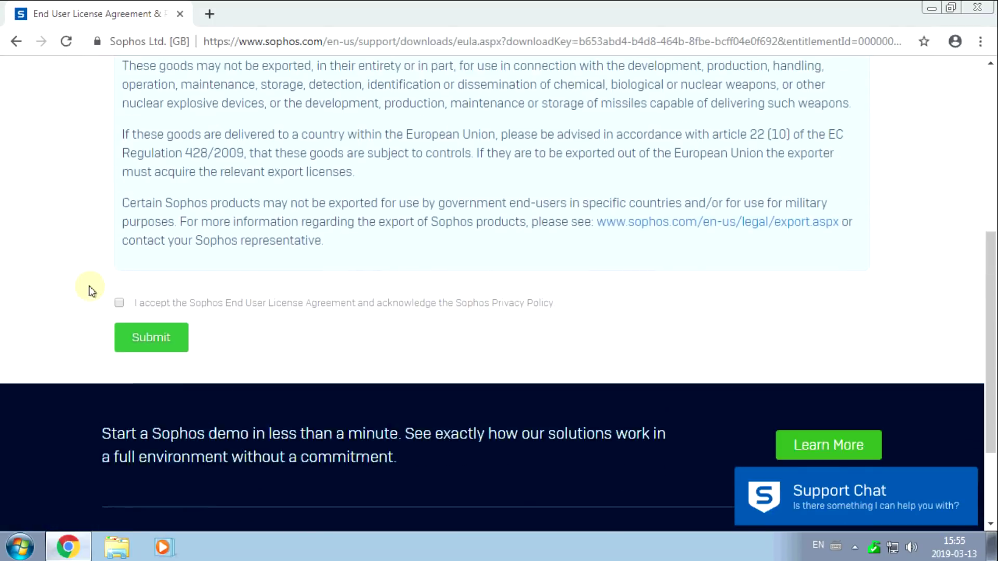
click(119, 339)
click(151, 375)
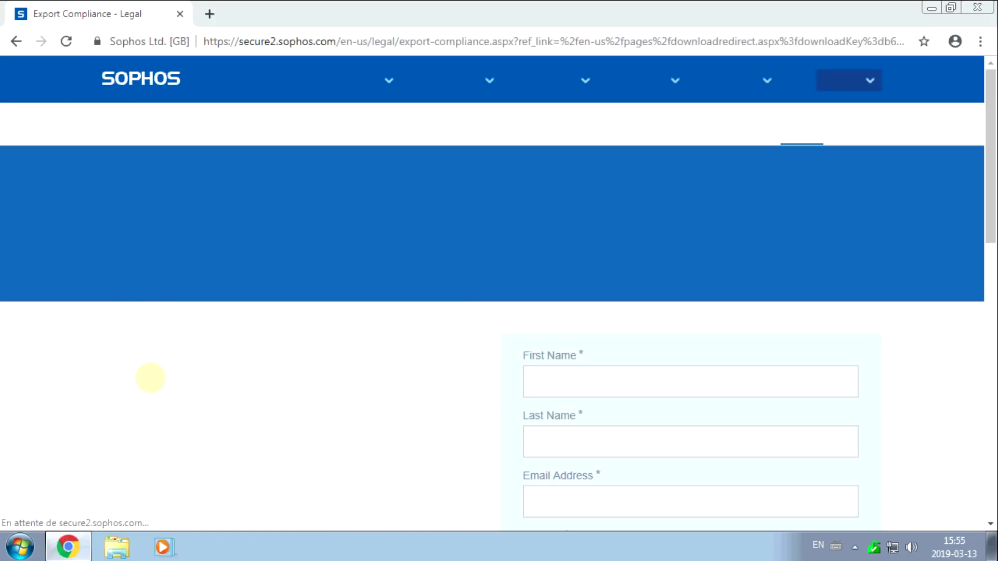
scroll(520, 271, down, 3)
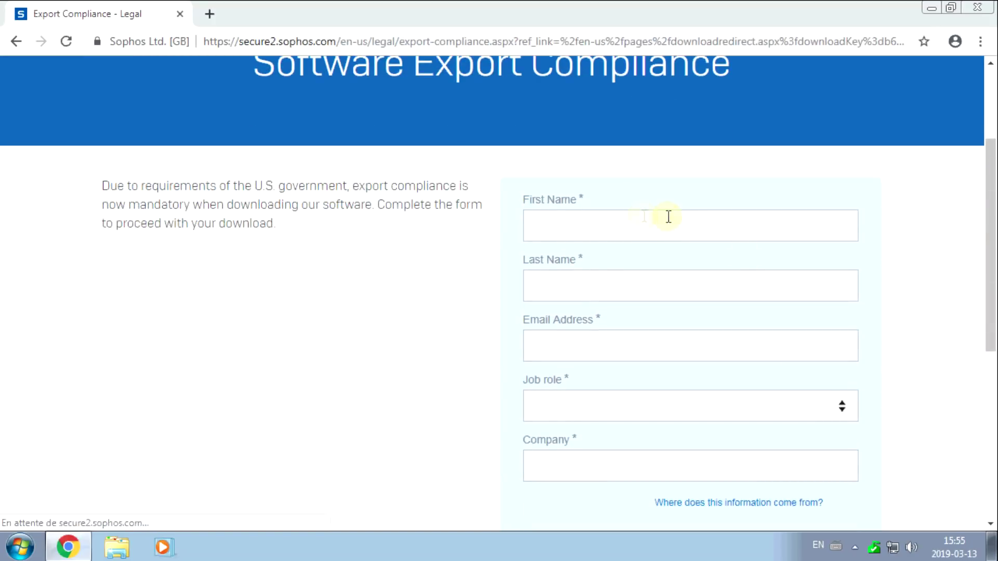
Fill in the form's first name, last name and e-mail using the browser's saved suggestions.
click(603, 223)
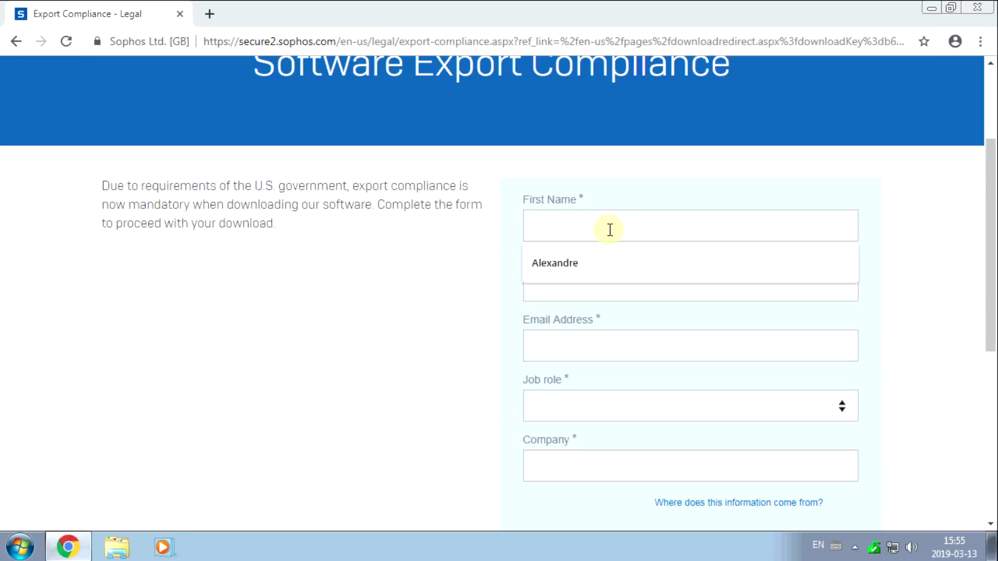
text(Salut)
key(shift+Tab)
text(Al)
key(Down)
key(Return)
key(Tab)
text(D)
key(Down)
key(Return)
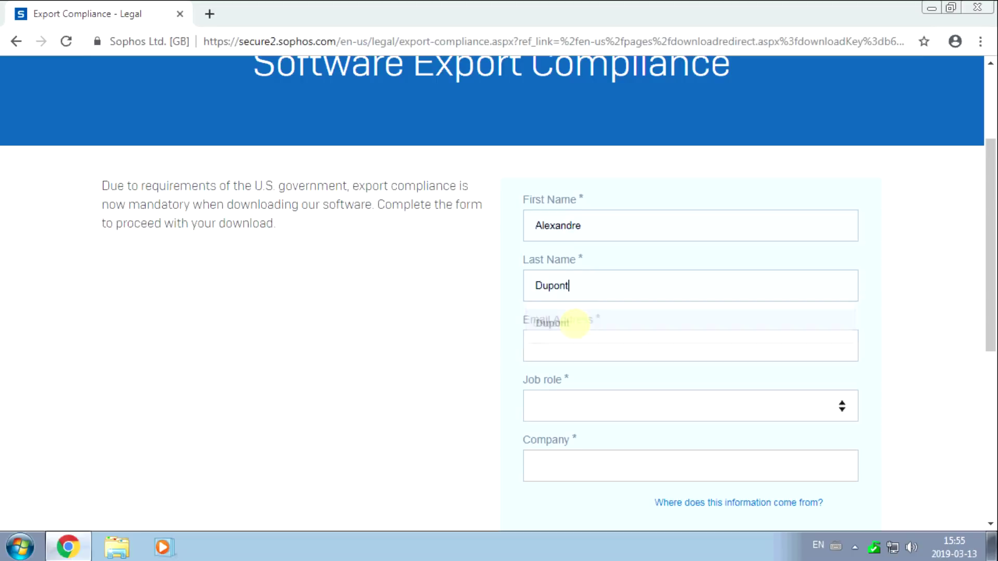
click(603, 351)
click(603, 383)
Set job role Home User/Student/Faculty, enter the company name, choose industry Other, and submit.
click(606, 407)
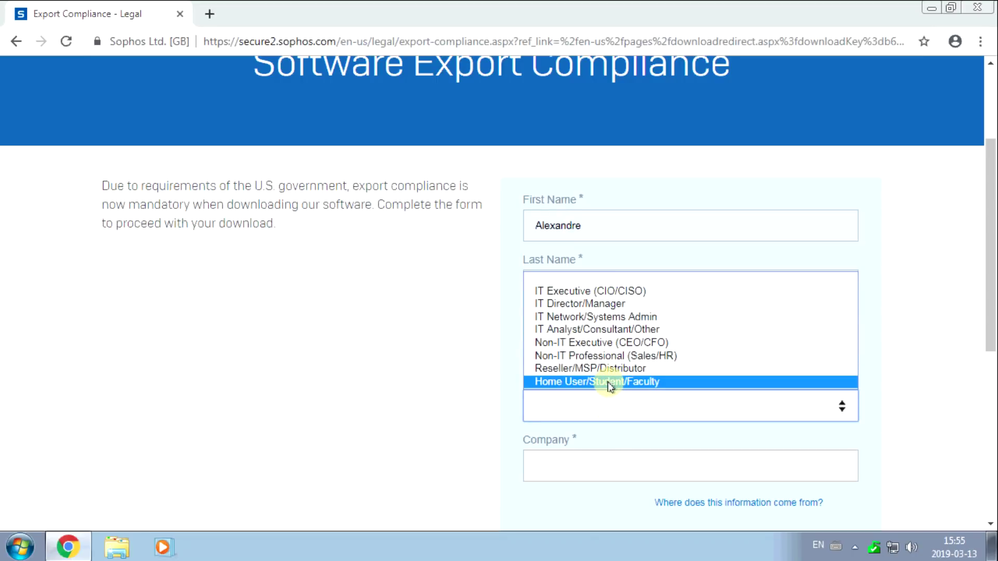
click(614, 383)
click(606, 457)
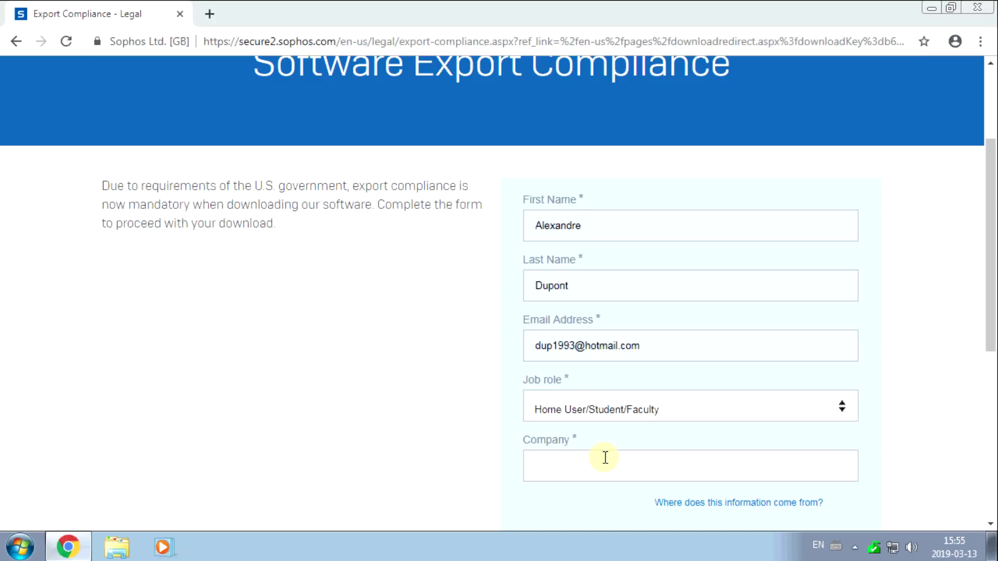
text(Ecole)
scroll(437, 420, down, 2)
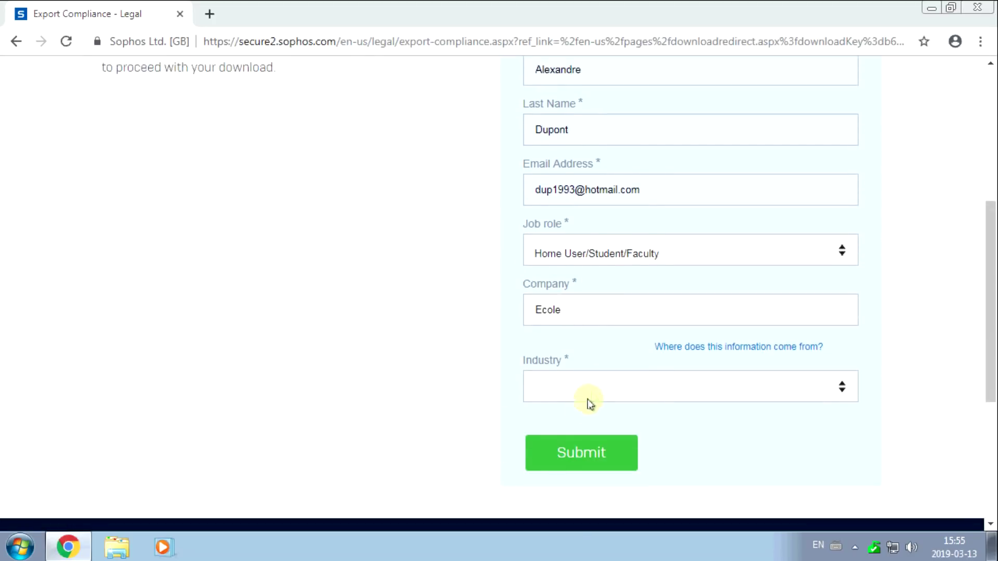
click(594, 396)
scroll(602, 301, down, 2)
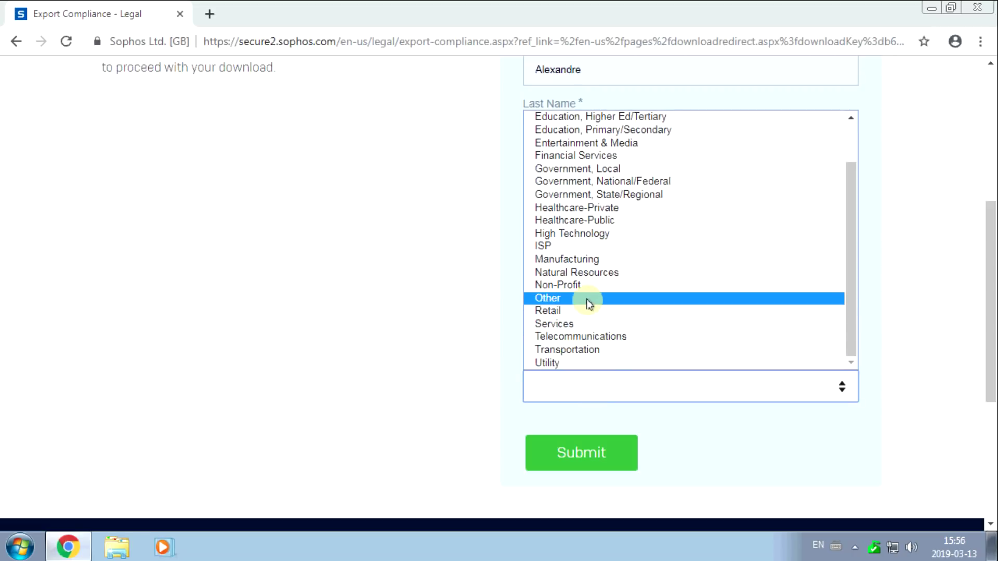
click(591, 297)
click(580, 459)
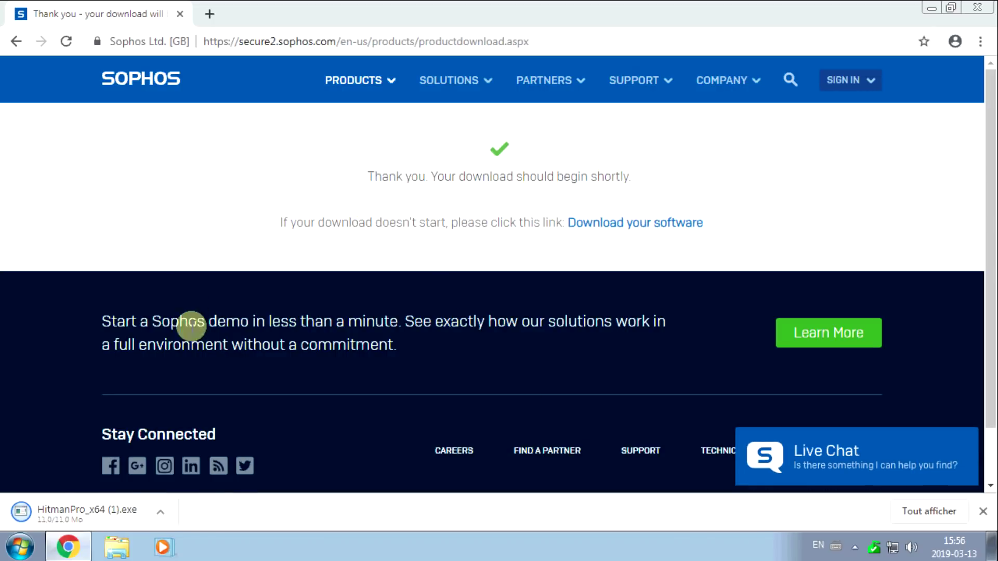
Run the downloaded HitmanPro with admin rights, close Chrome, and start a one-time scan.
click(78, 514)
click(567, 289)
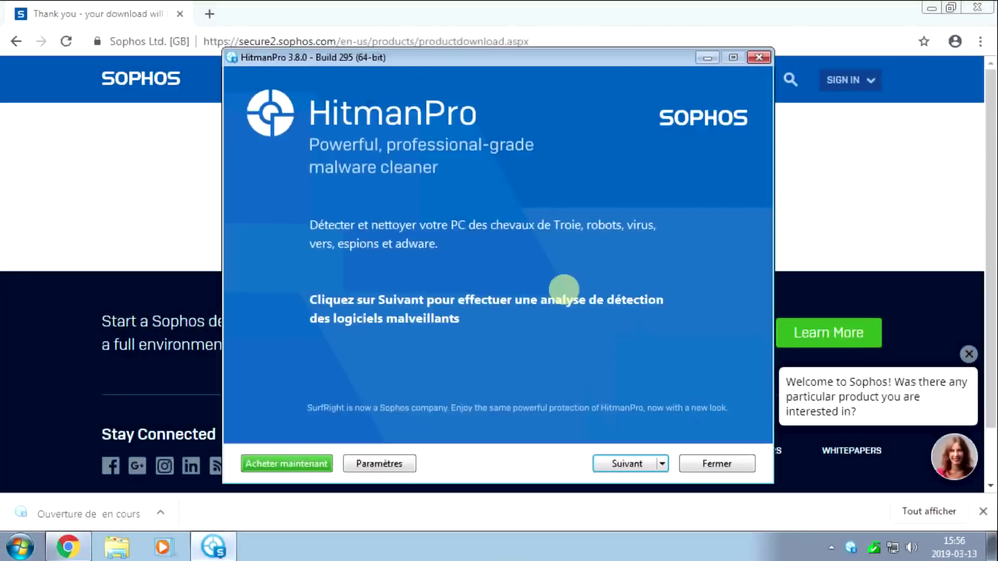
click(975, 7)
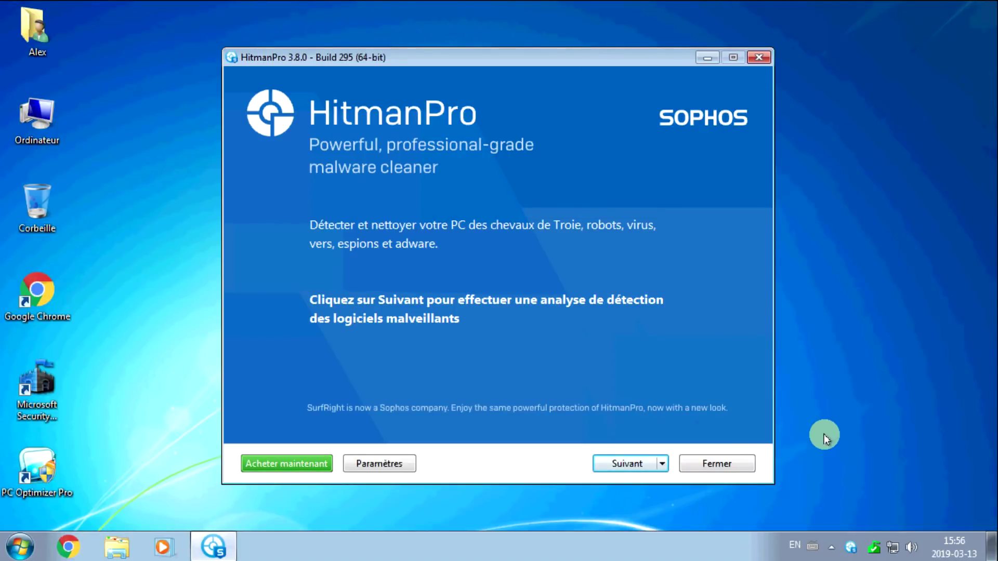
click(629, 466)
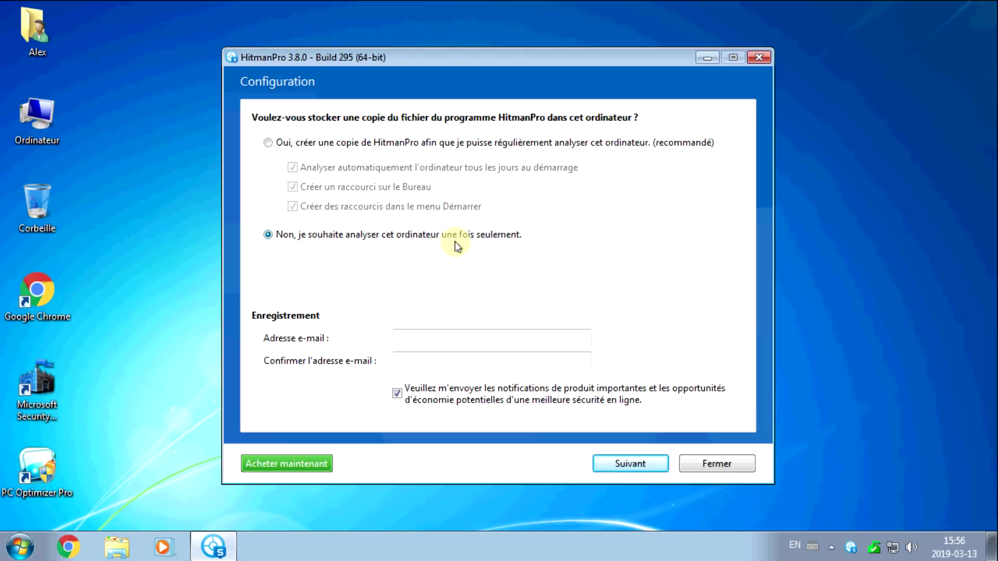
click(635, 465)
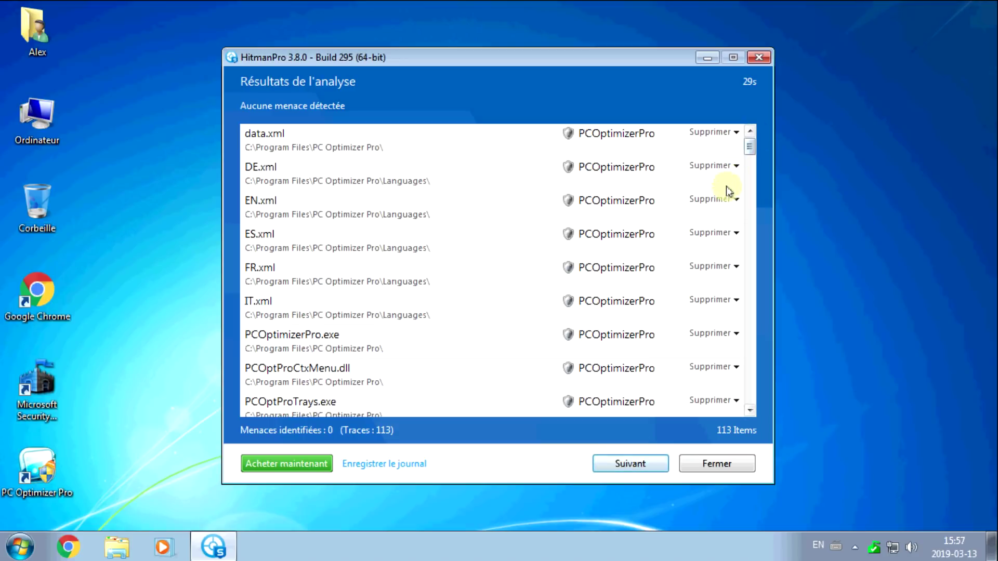
mouse_move(750, 149)
mouse_down()
mouse_move(749, 357)
mouse_move(755, 135)
mouse_up()
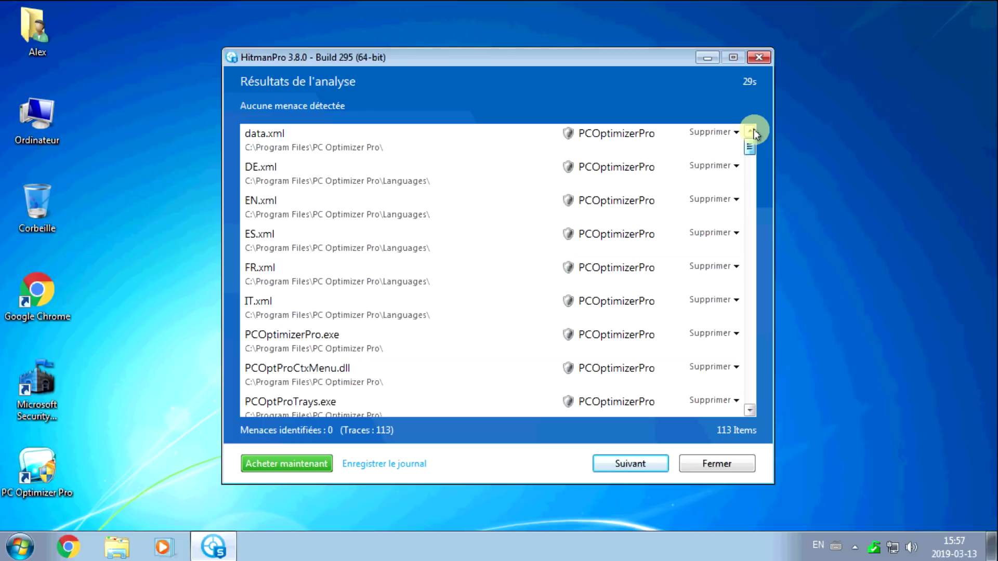
Activate HitmanPro's free thirty-day licence with an e-mail address.
click(631, 464)
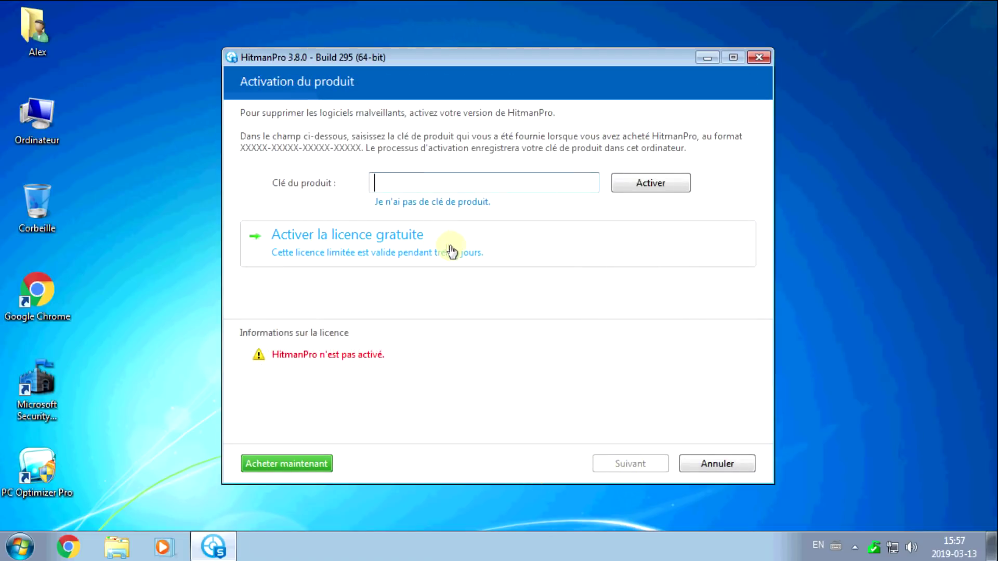
click(470, 256)
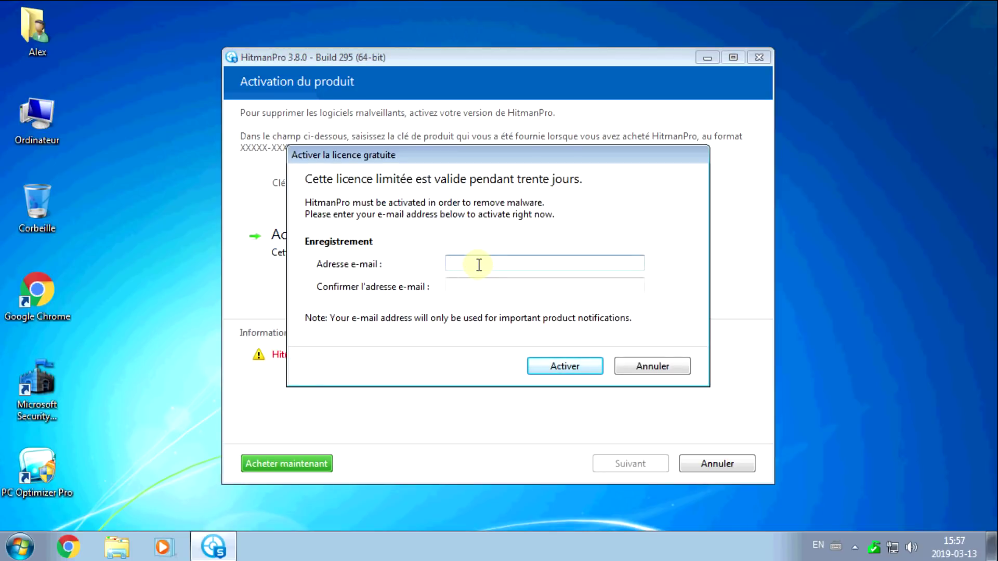
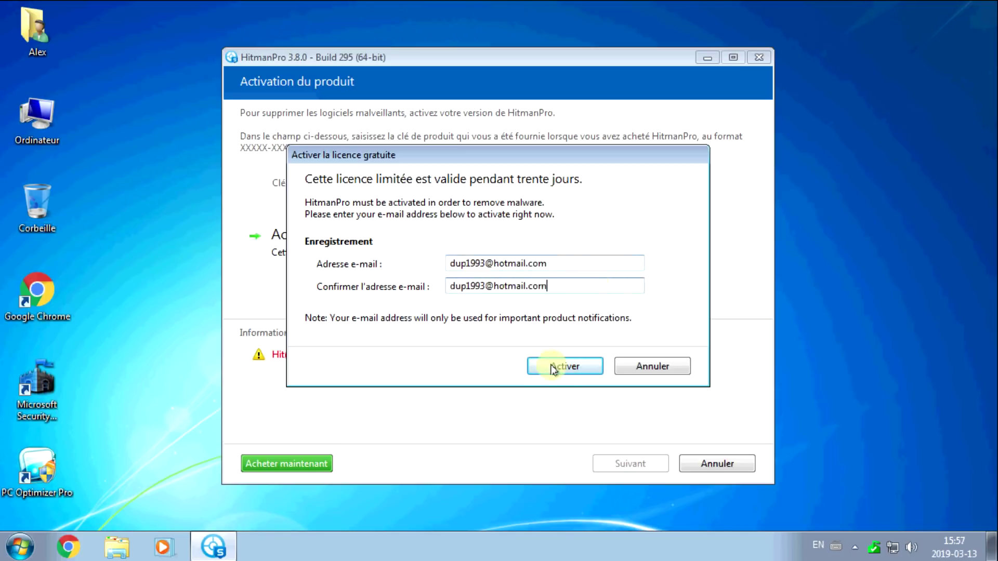
click(571, 369)
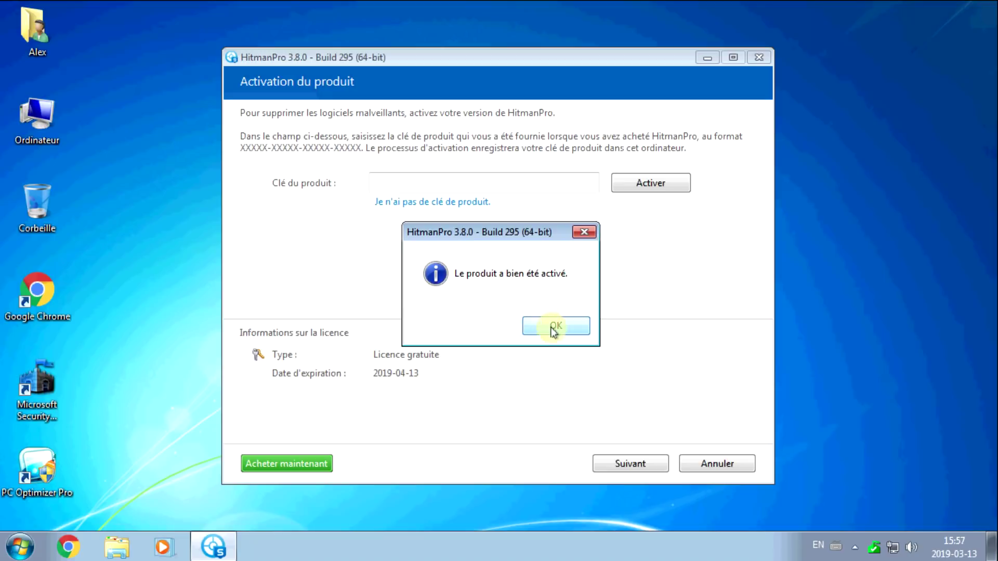
click(559, 333)
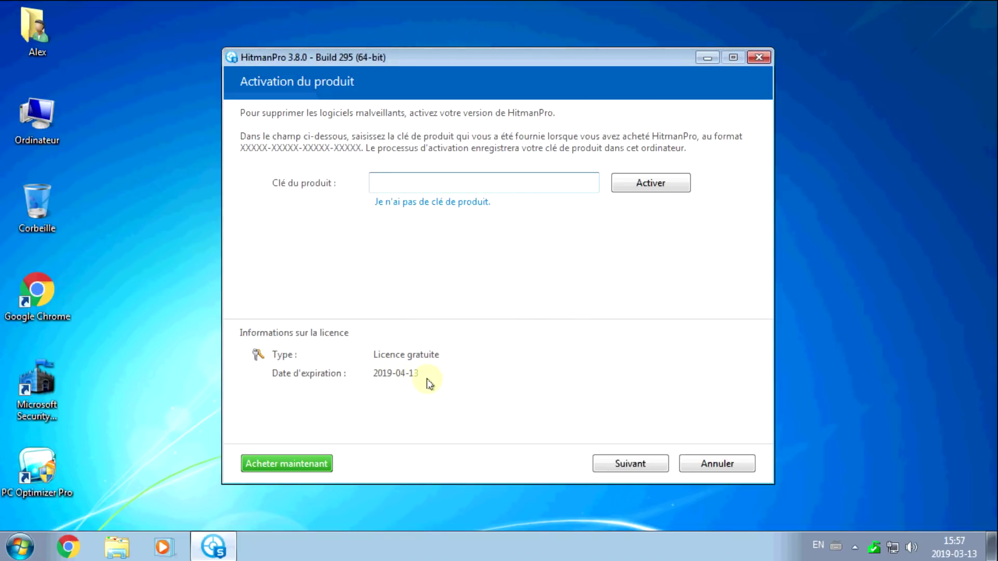
Delete all 113 detected items and move on to the final removal summary.
click(631, 463)
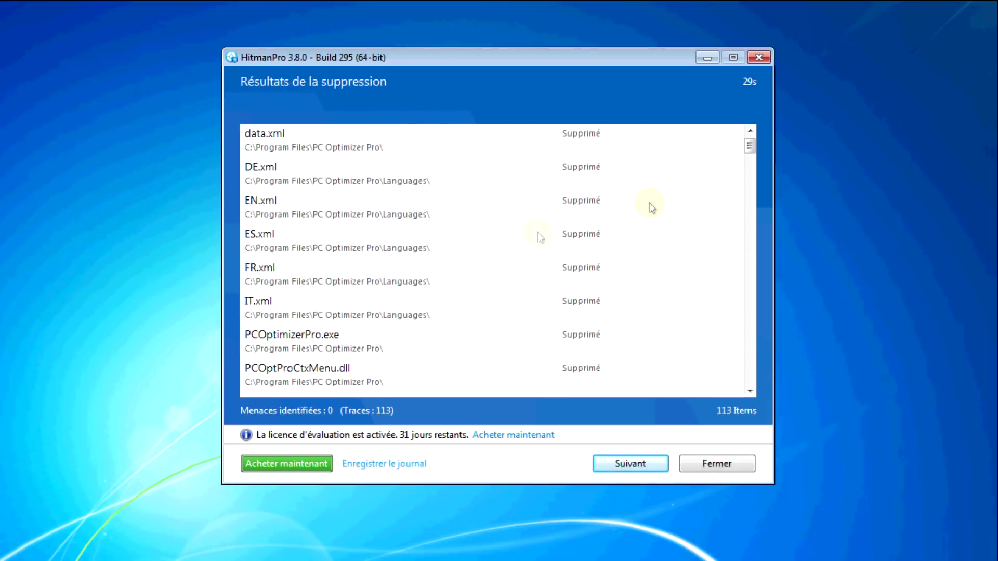
drag(754, 141, 755, 200)
drag(755, 311, 749, 404)
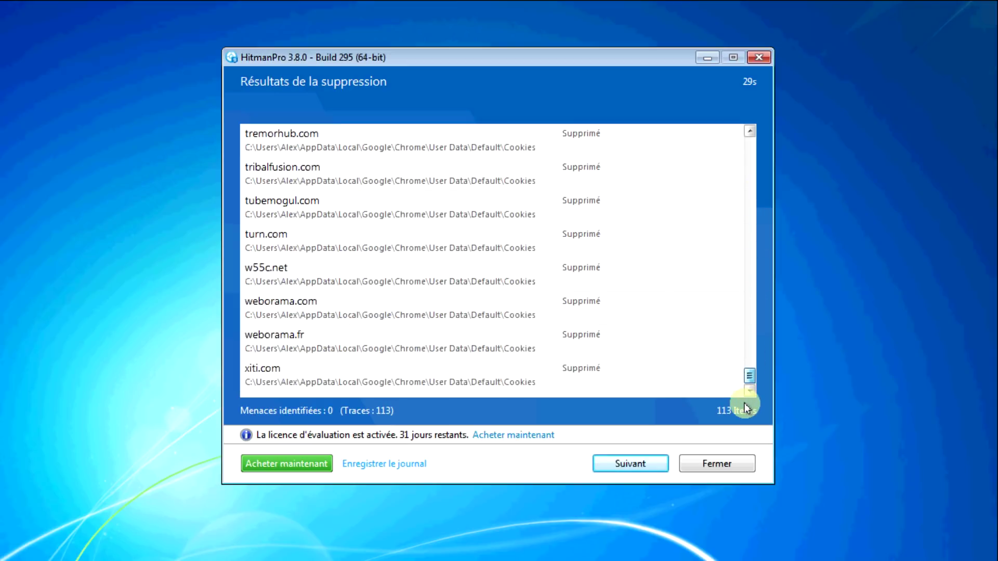
click(641, 463)
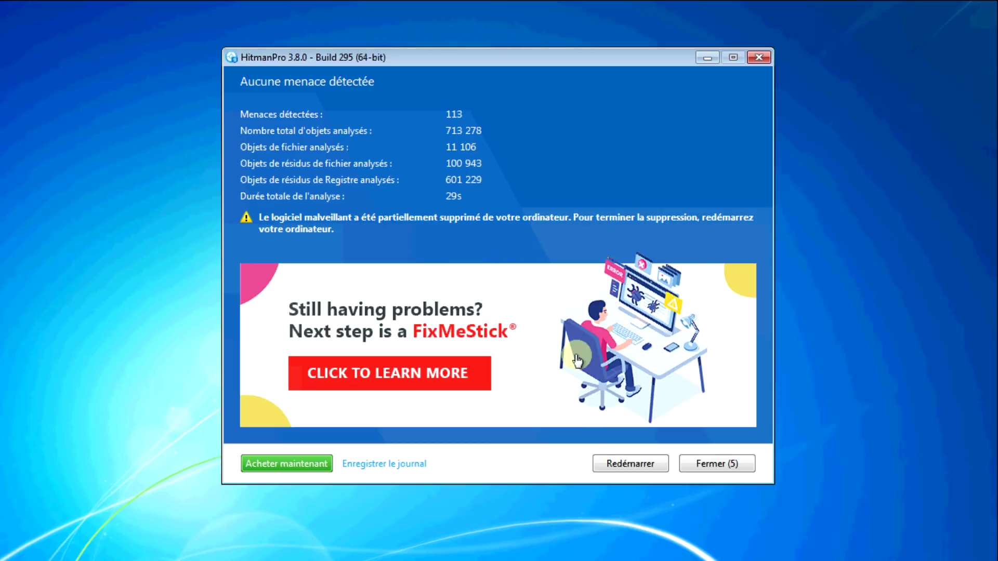
Restart the computer from HitmanPro to finish the malware removal.
click(630, 466)
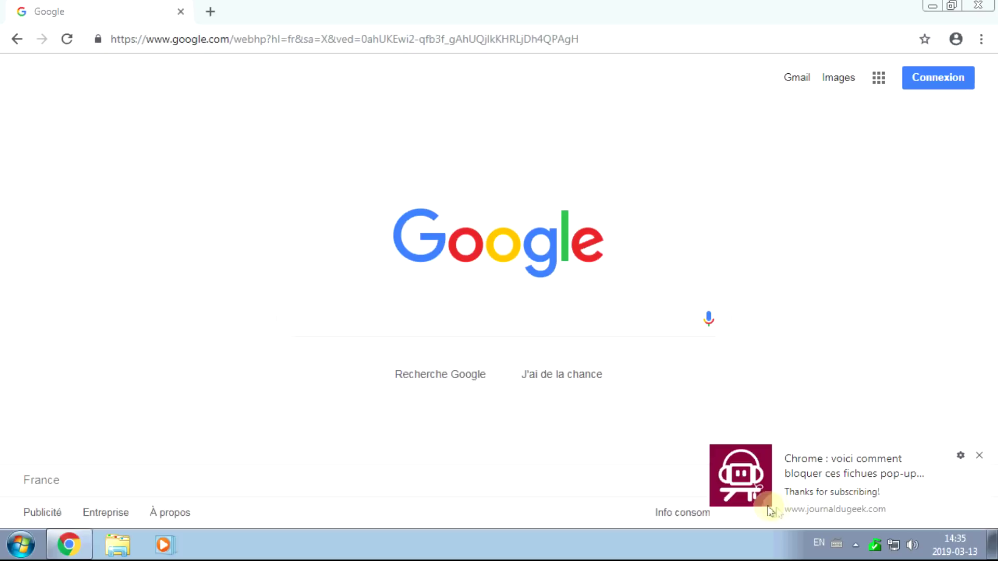
Dismiss the Journal du Geek notification pop-up in Chrome and bring up the main menu.
click(70, 549)
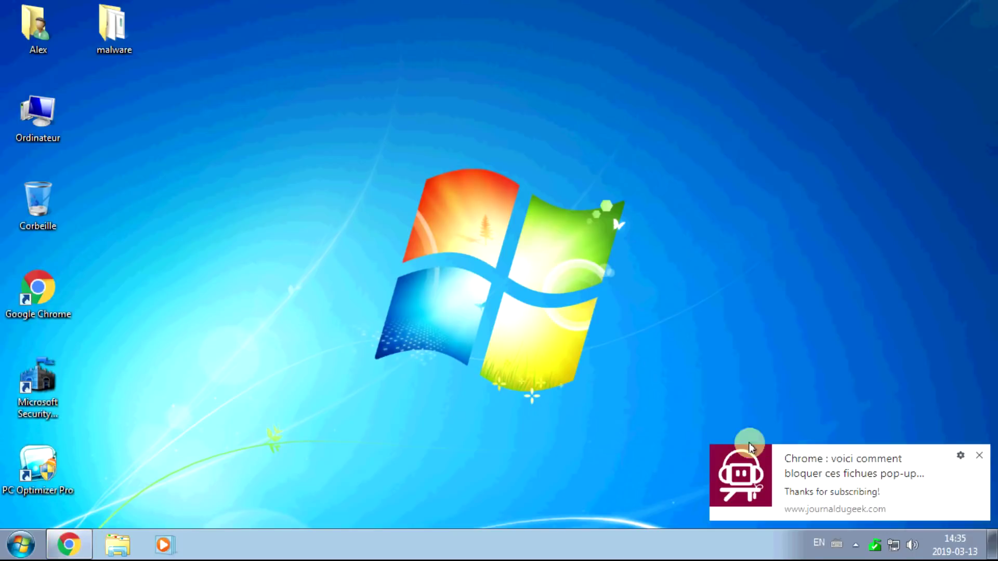
click(63, 549)
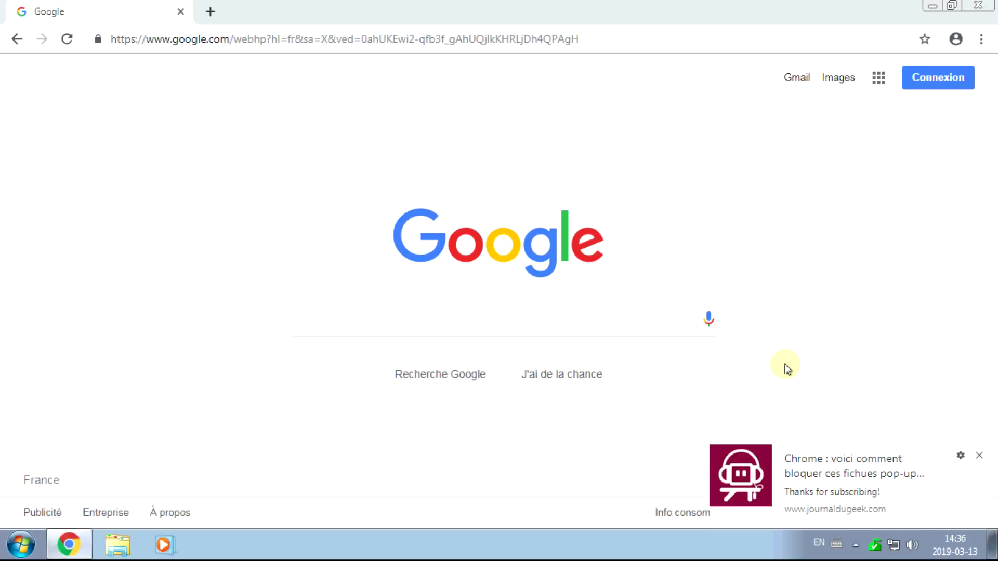
click(980, 458)
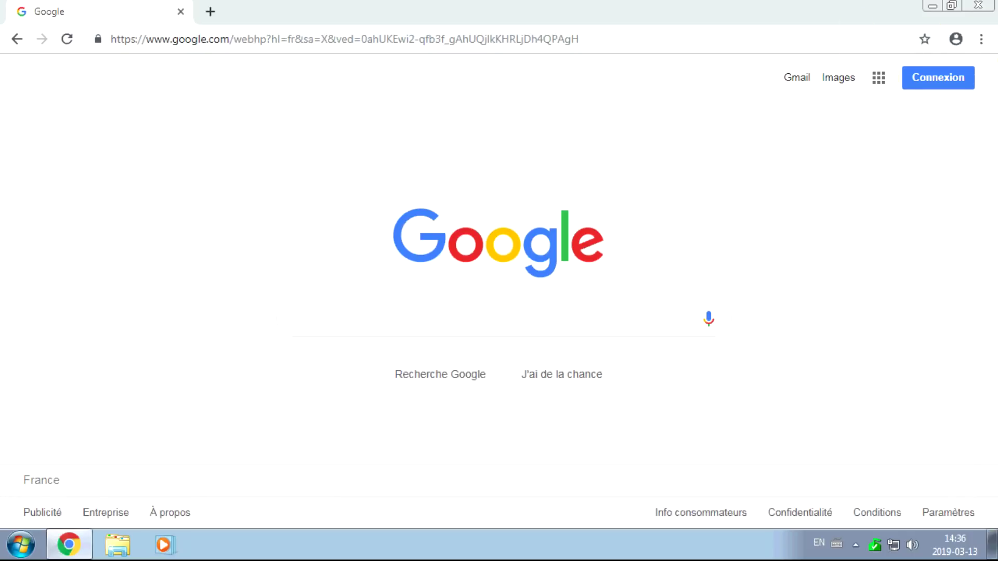
click(982, 39)
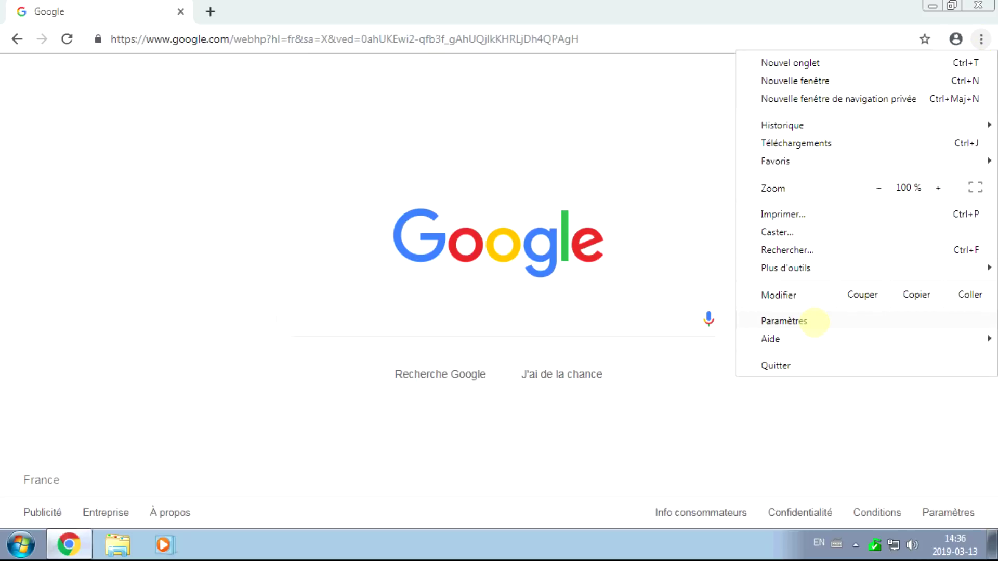
Reach Chrome's Notifications content settings by searching settings for 'notification'.
click(815, 323)
click(318, 79)
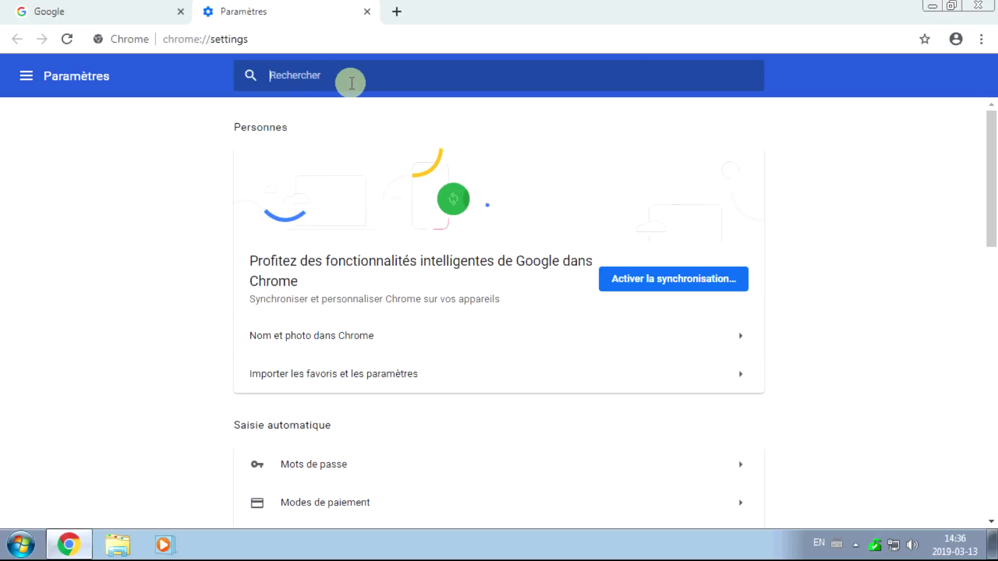
text(notificati)
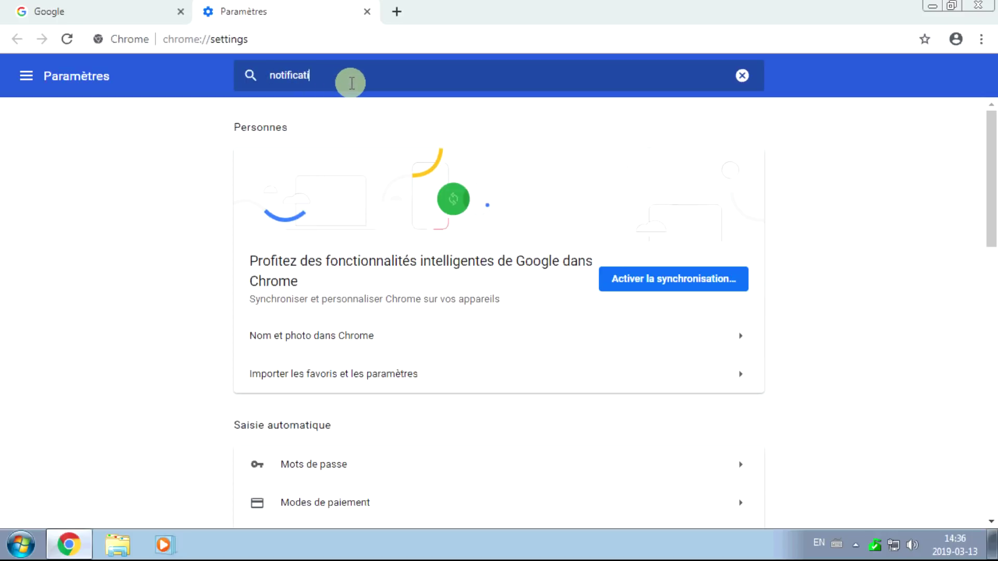
text(on)
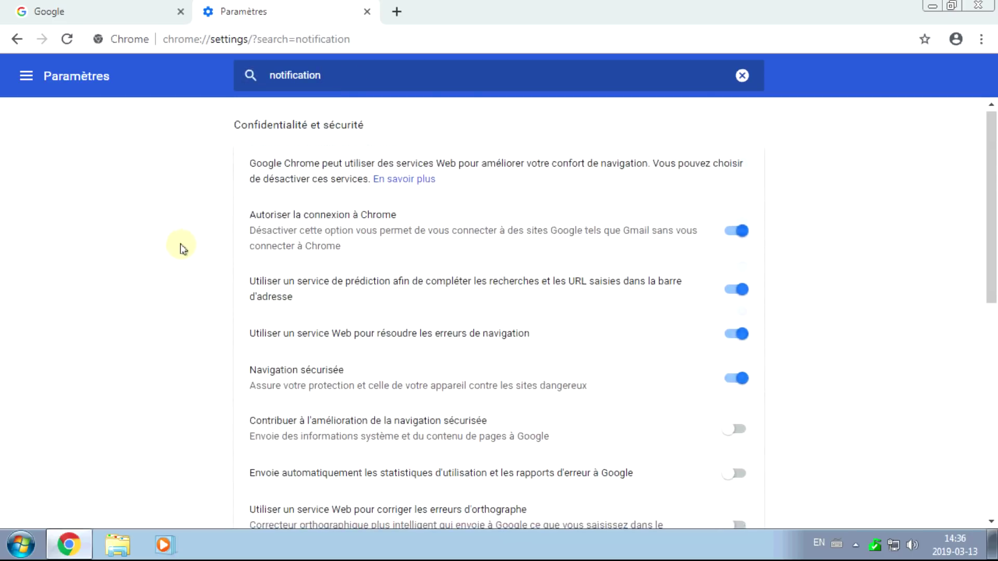
scroll(182, 248, down, 9)
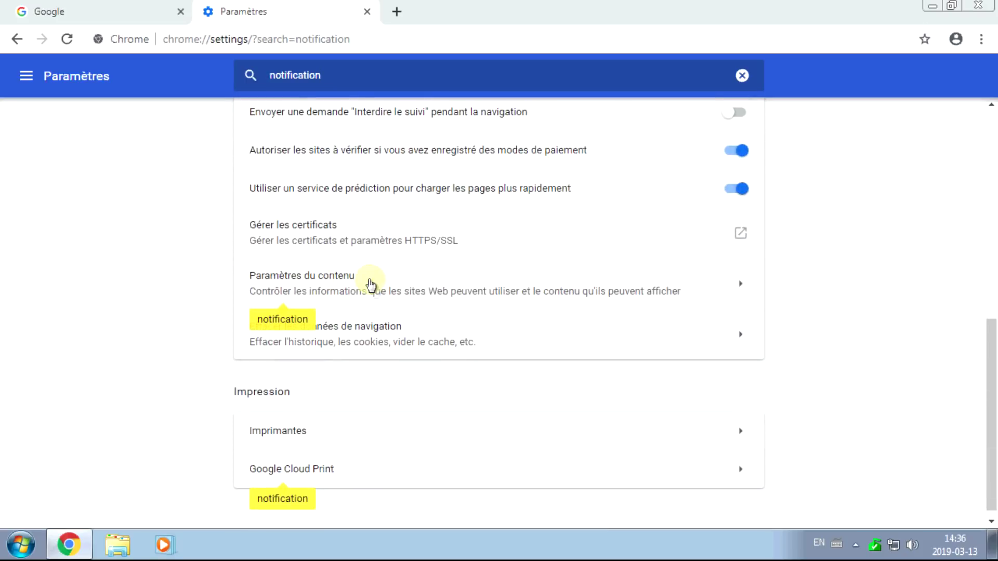
click(381, 292)
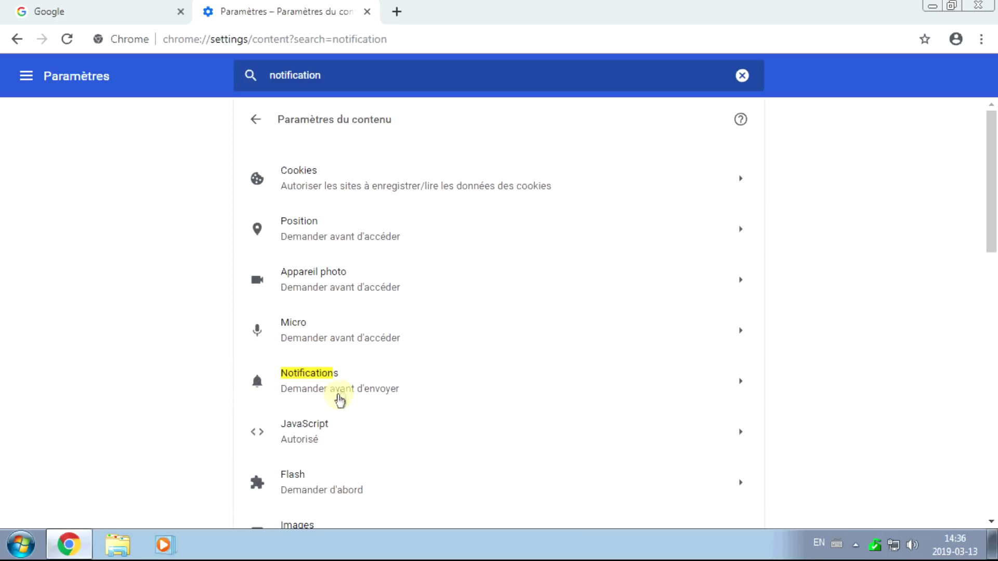
click(366, 380)
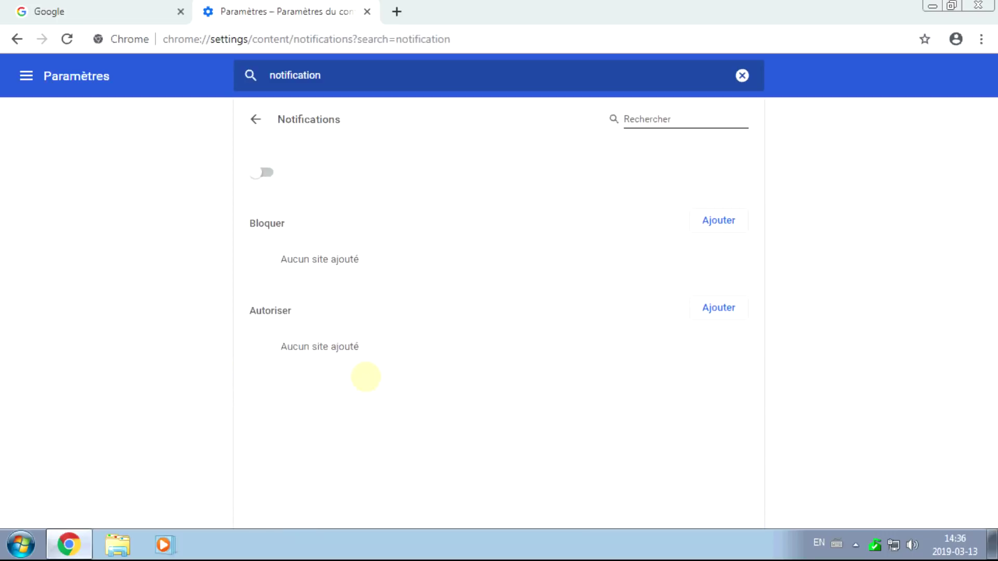
scroll(903, 227, down, 3)
drag(257, 171, 297, 171)
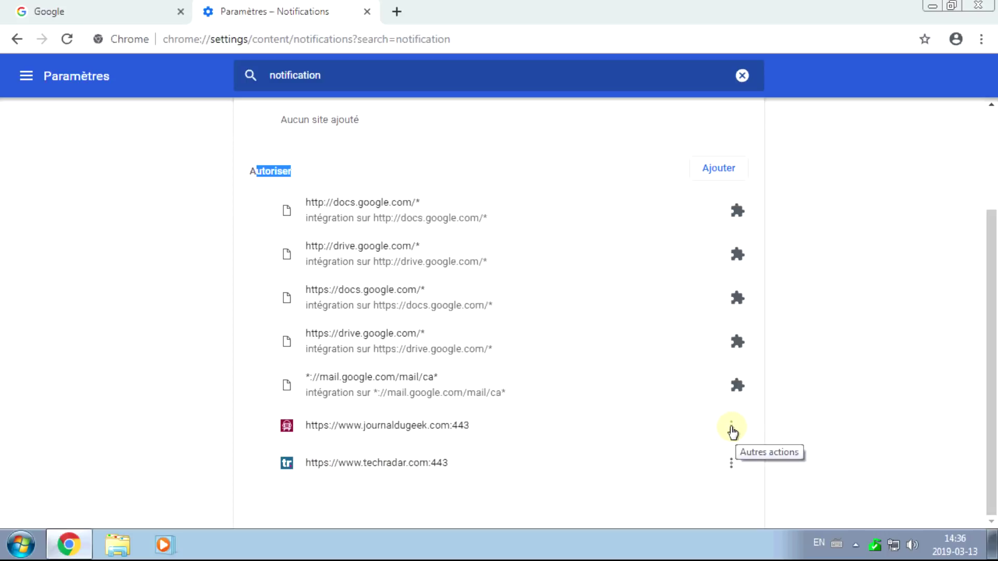
Remove journaldugeek.com and techradar.com from the Autoriser list of allowed sites.
click(731, 429)
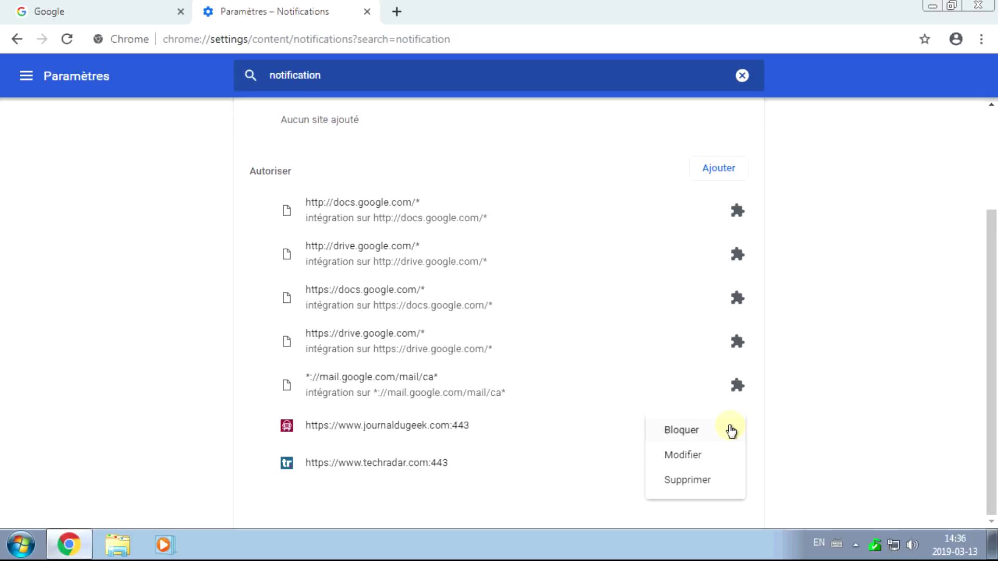
click(704, 488)
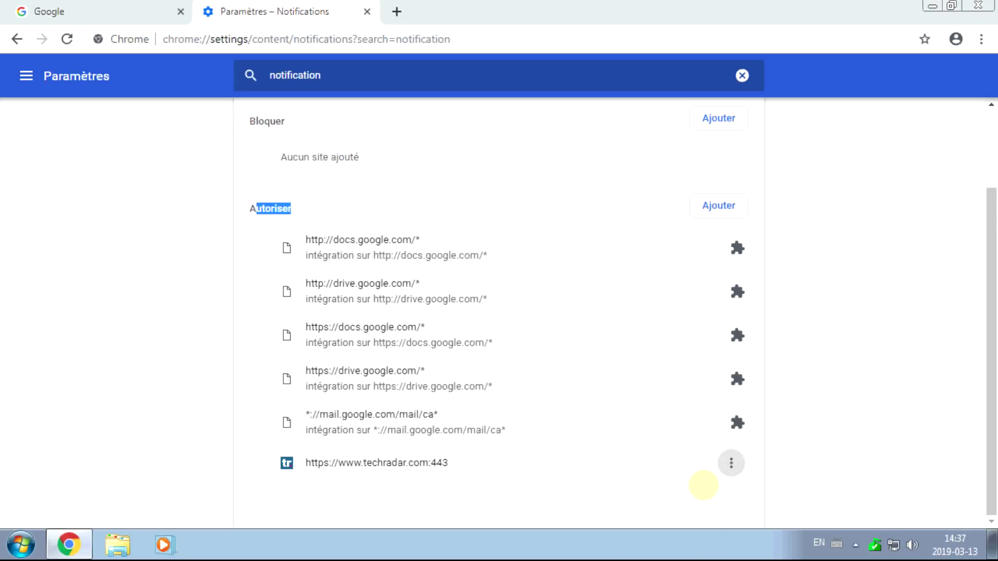
click(735, 465)
click(695, 465)
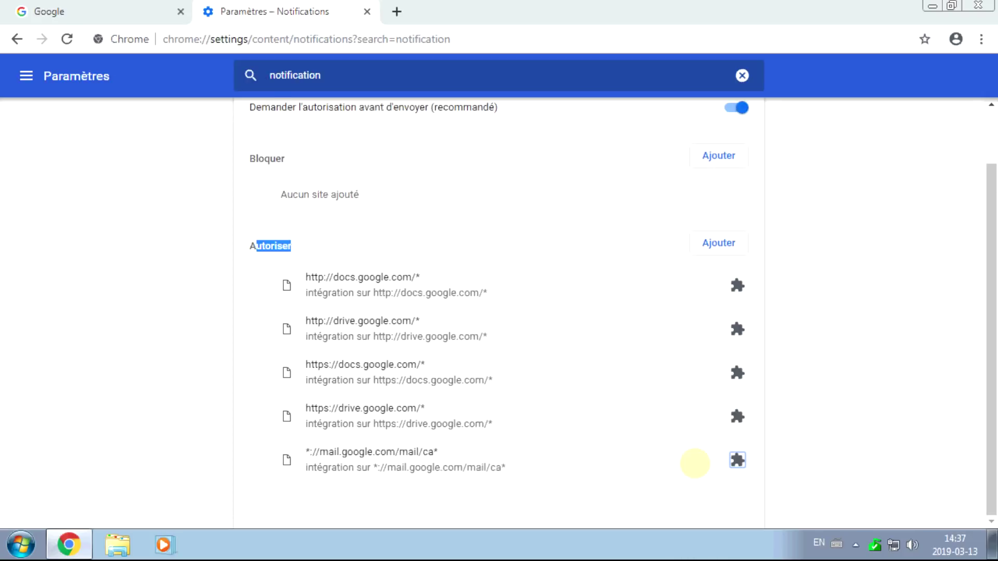
scroll(427, 358, up, 2)
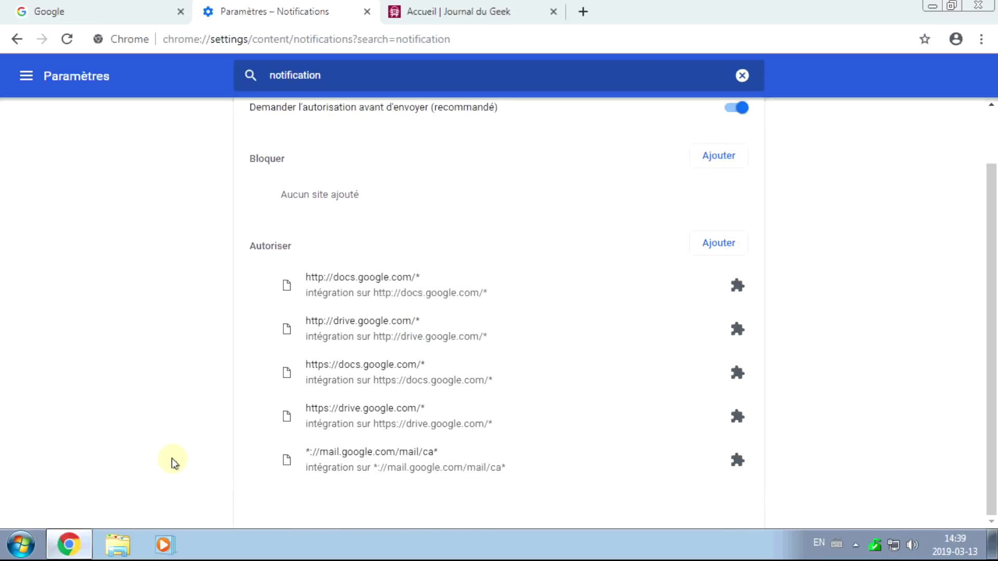
Reopen journaldugeek.com in a new tab and allow its notification request.
click(554, 12)
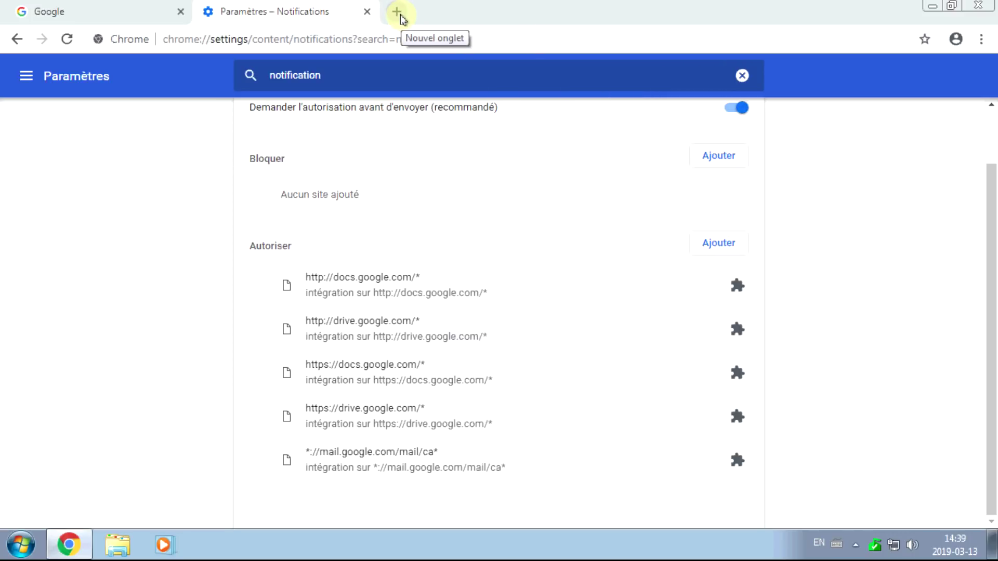
click(396, 11)
text(jou)
key(Return)
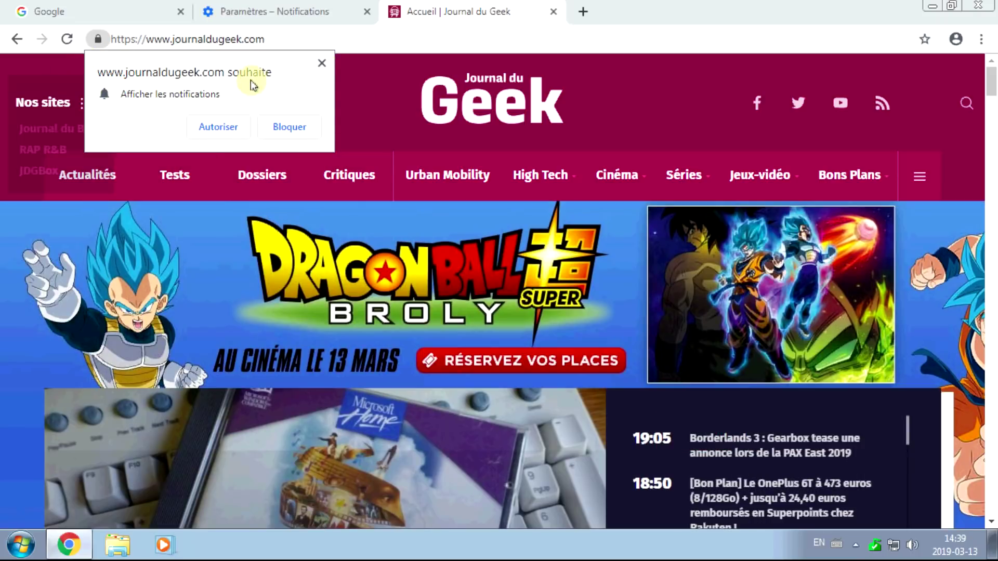
click(227, 138)
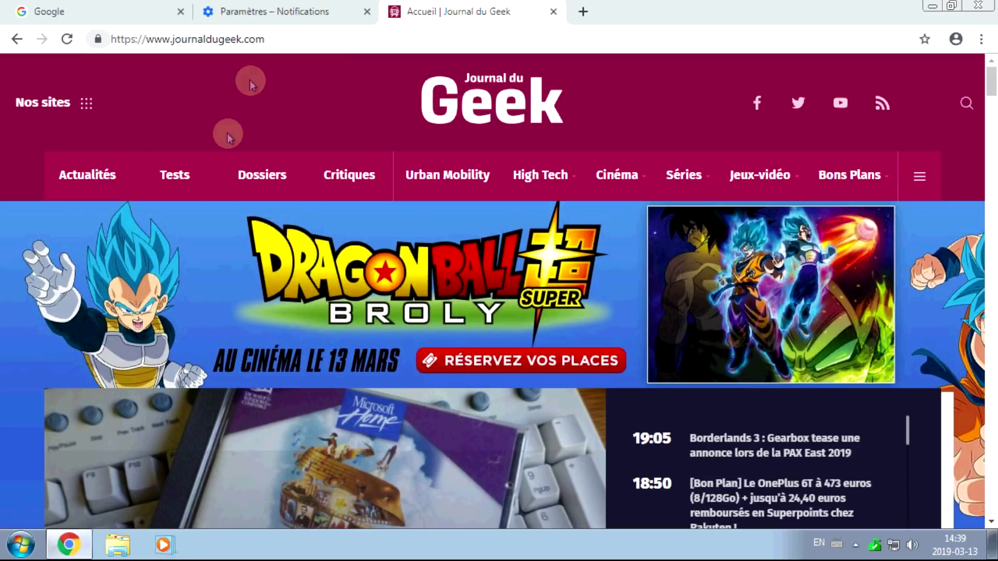
click(272, 15)
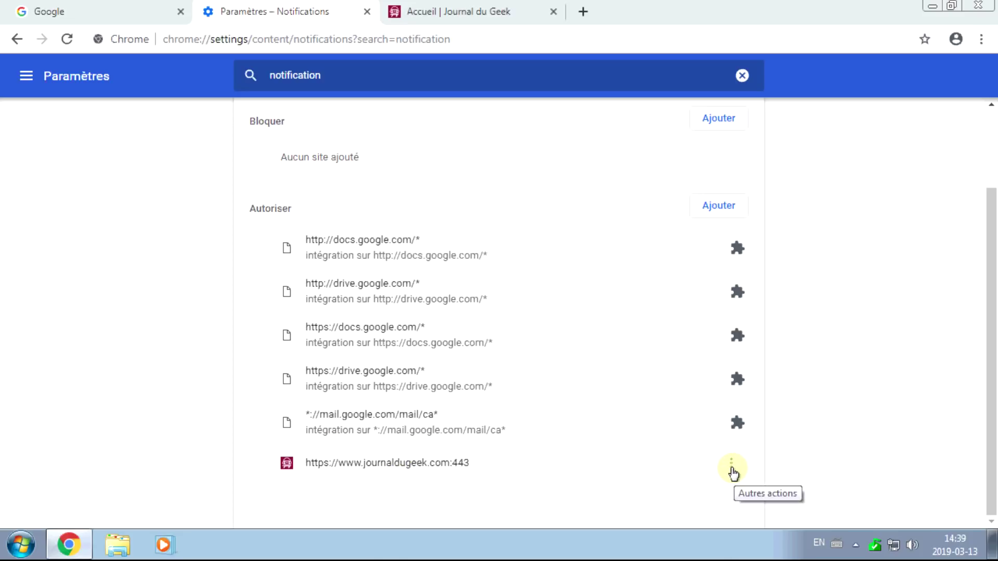
Remove journaldugeek.com from allowed sites, block its renewed request, and confirm it under Bloquer.
click(732, 468)
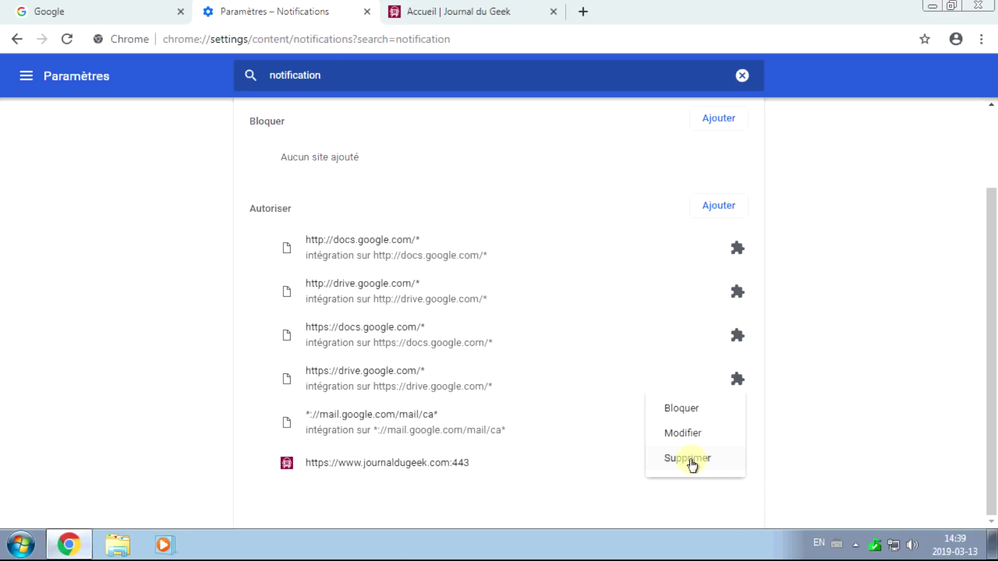
click(691, 460)
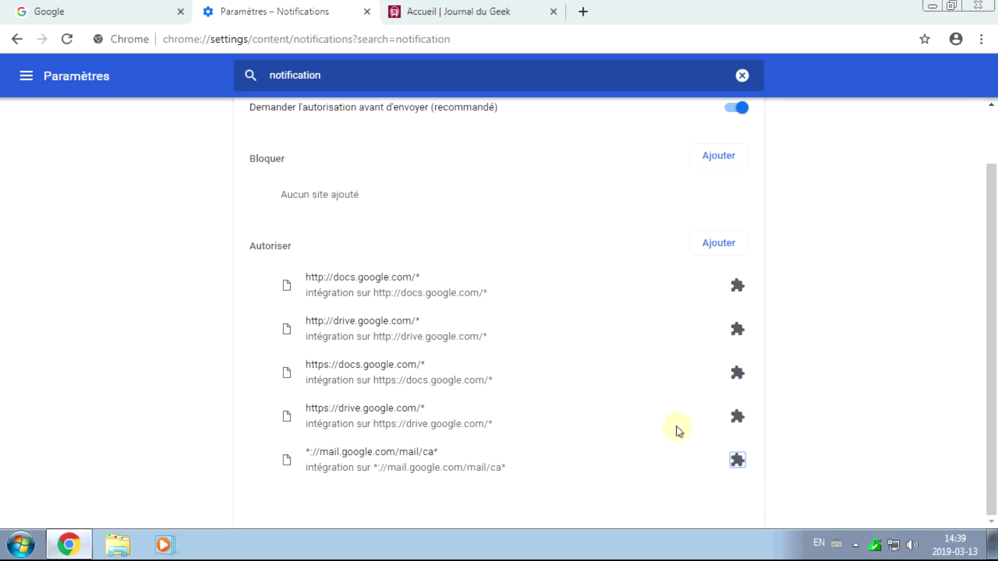
click(437, 15)
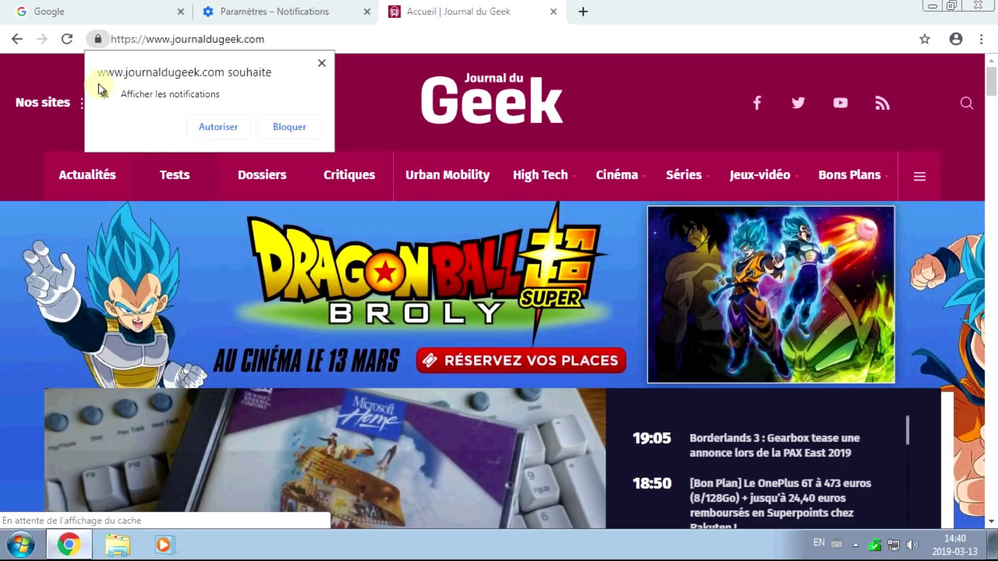
click(284, 129)
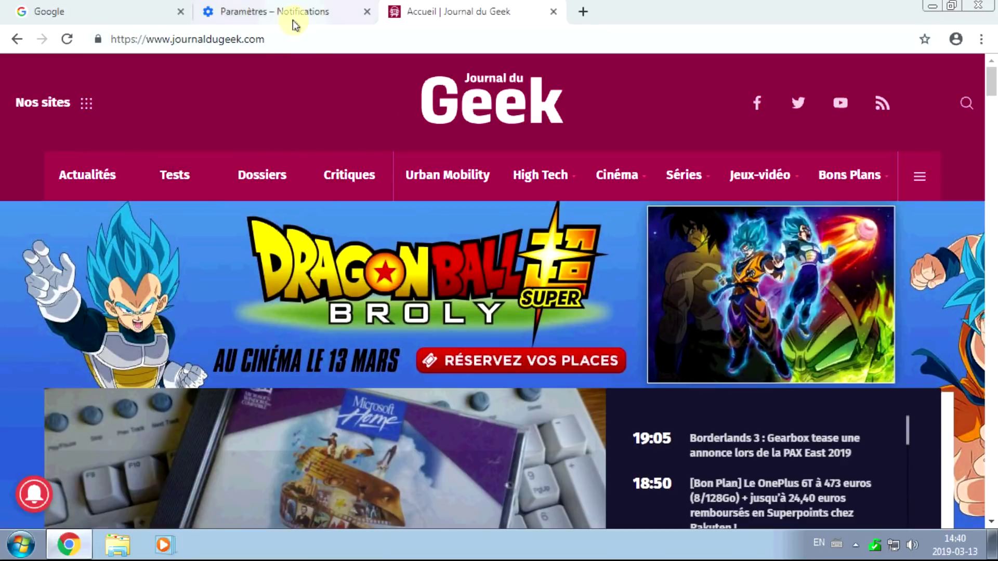
click(296, 16)
click(316, 41)
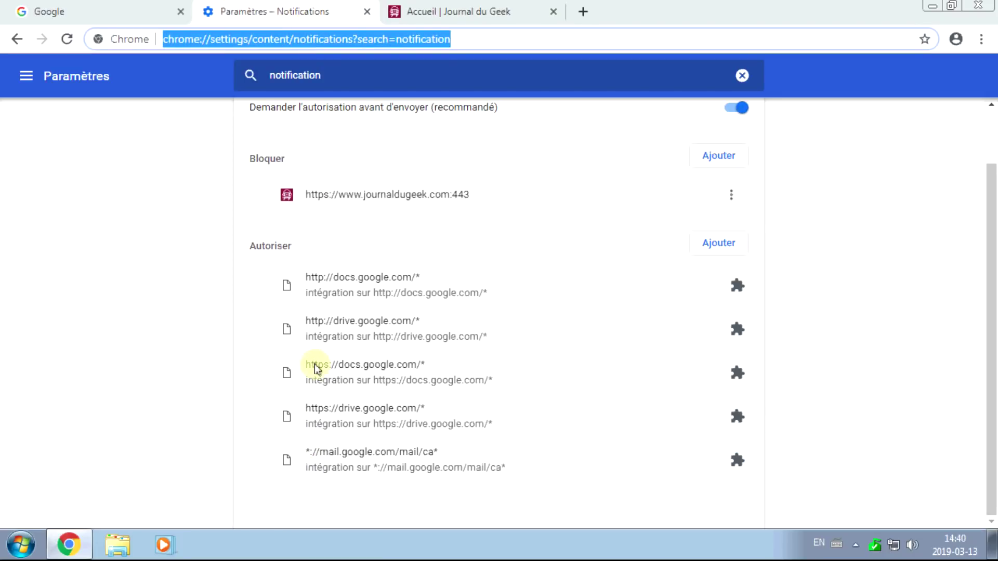
drag(310, 193, 470, 196)
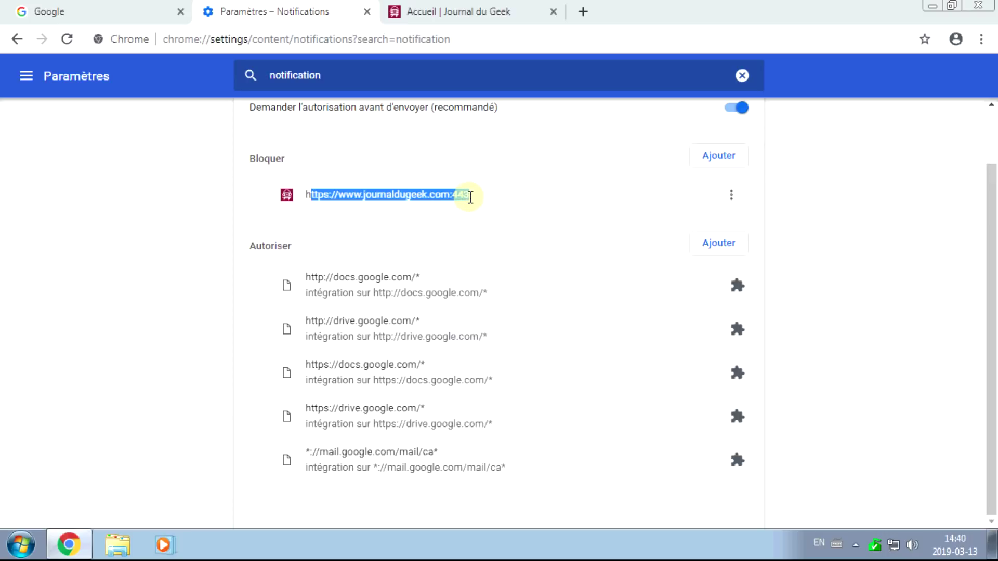